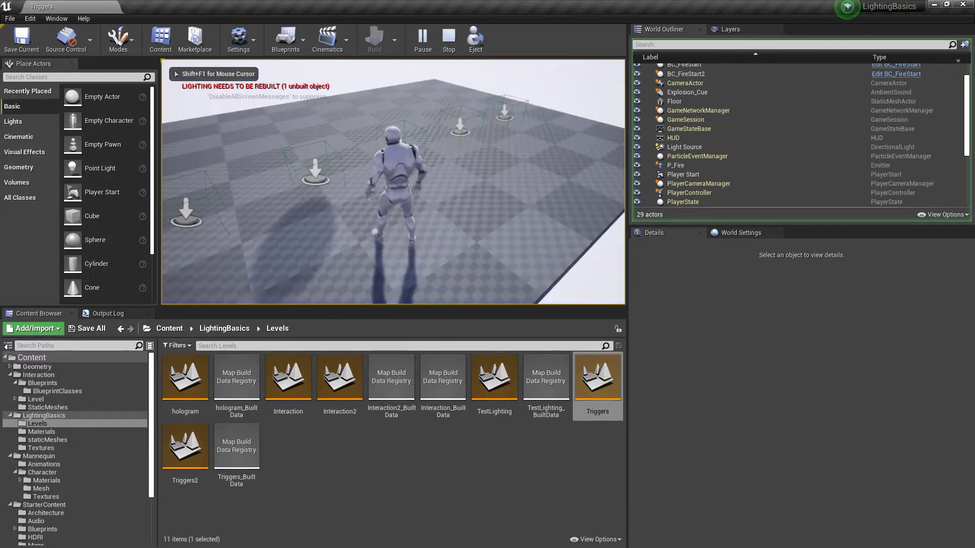
Step: Run the mannequin back and forth through the trigger boxes until the sphere falls
key("w")
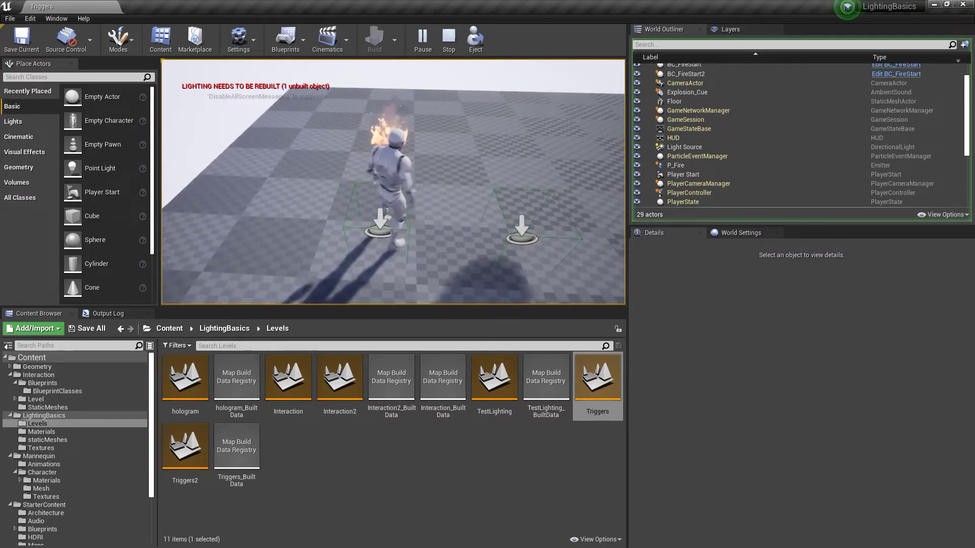
key("s")
key("d")
key("w")
key("s")
key("w")
key("s")
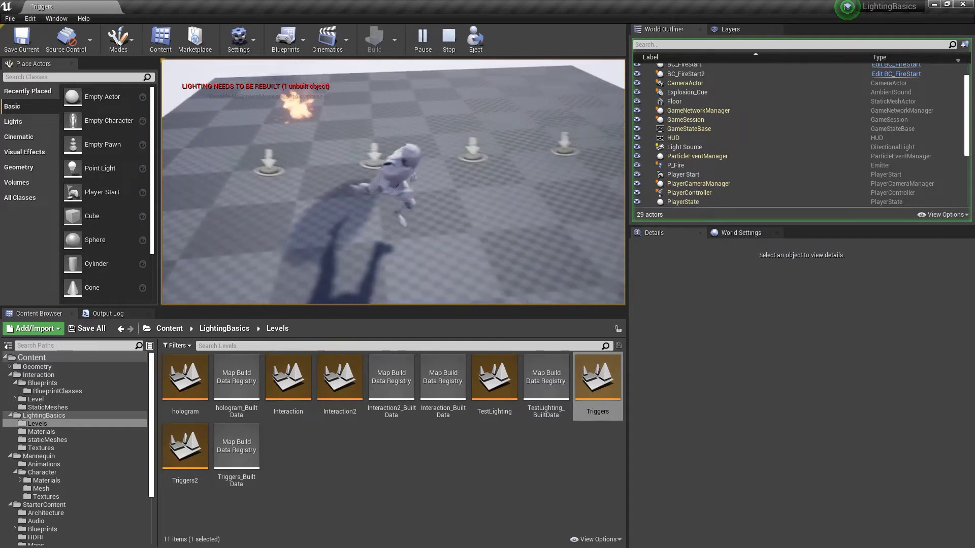
key("d")
key("w")
key("w")
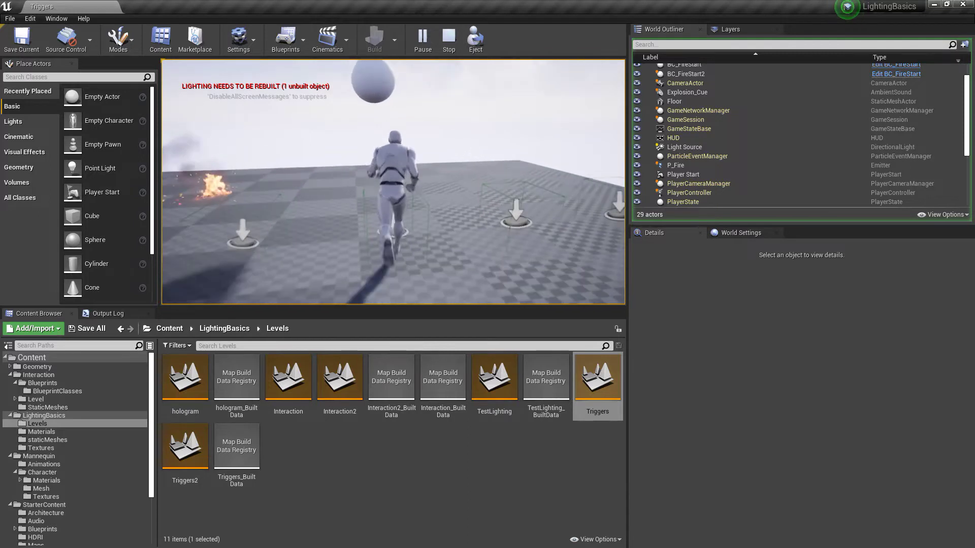
key("s")
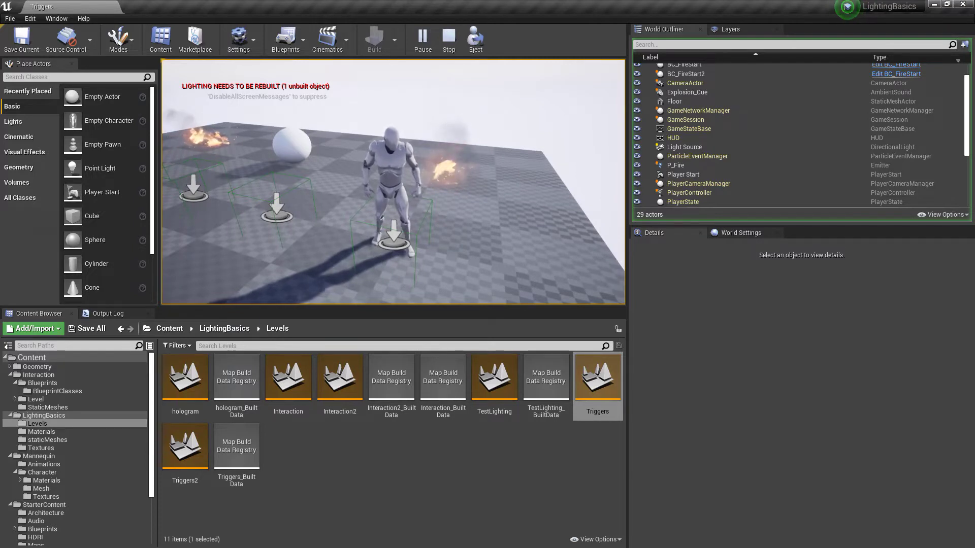
Step: Pull the camera back, run the character left across the floor, then end the play test
key("s")
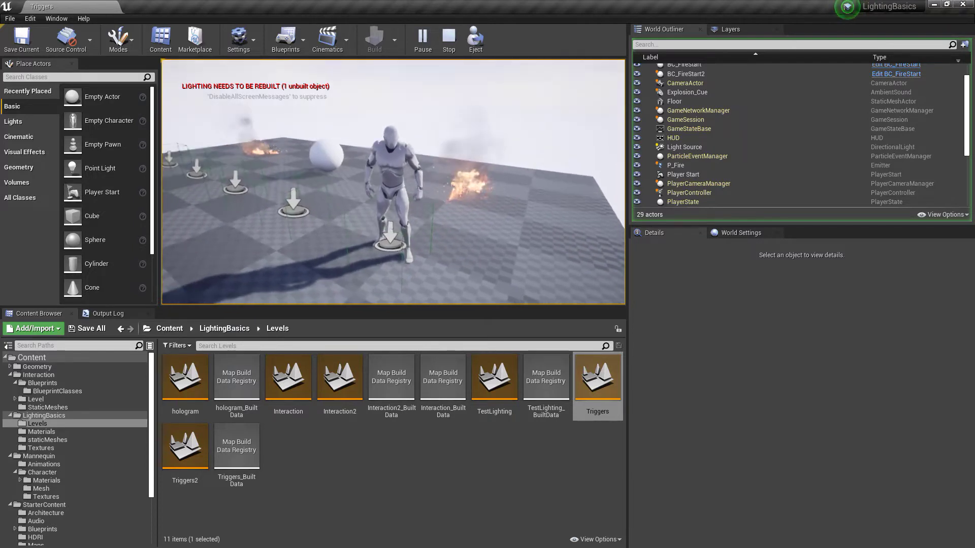
mouse_move(393, 182)
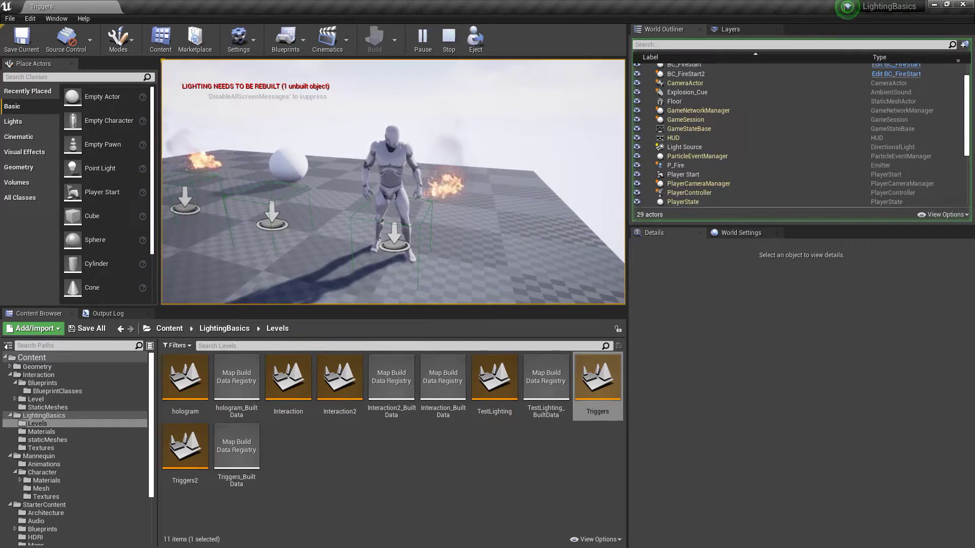
key("a")
key("w")
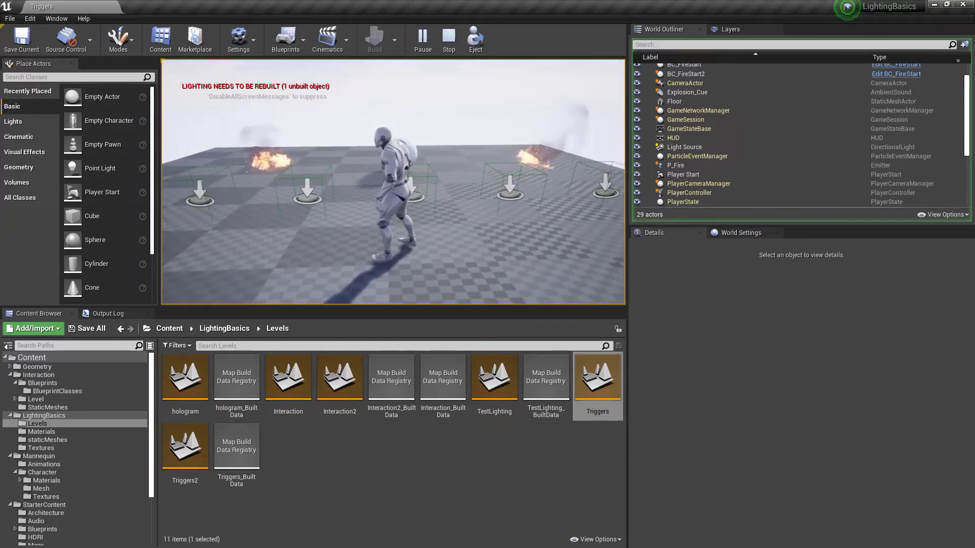
key("Escape")
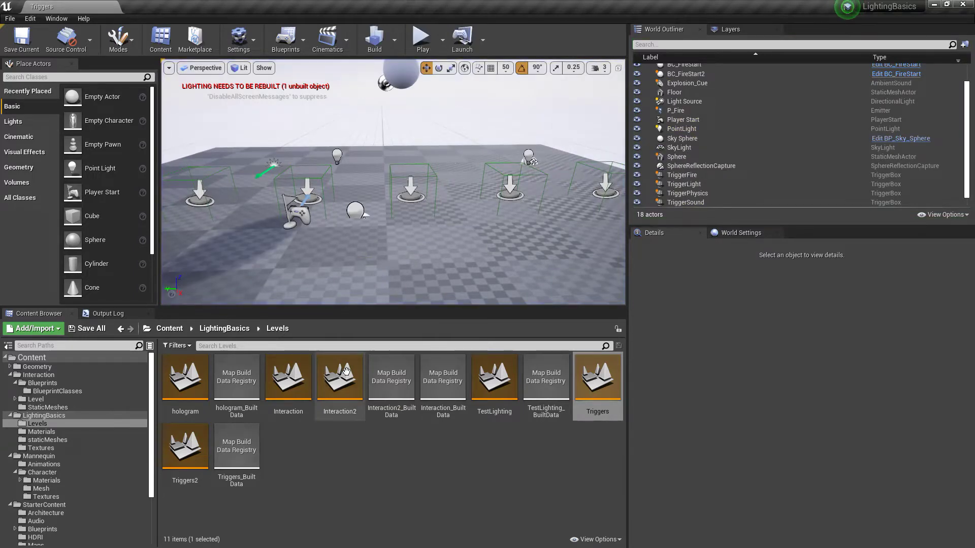
Step: Open the Triggers2 level and select its TriggerFire box
left_click(328, 486)
double_click(193, 452)
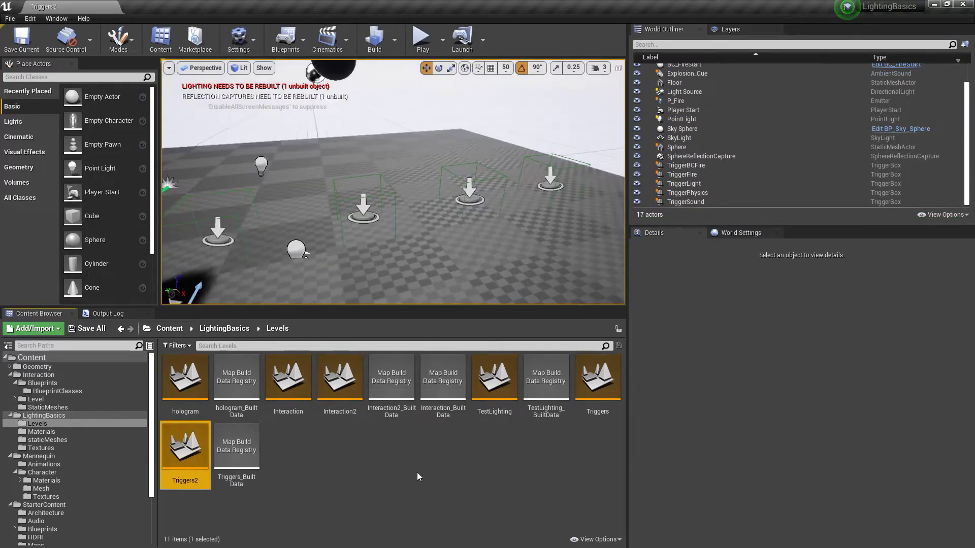
mouse_move(318, 243)
right_mouse_down()
mouse_move(306, 240)
mouse_move(318, 243)
right_mouse_up()
left_click(247, 215)
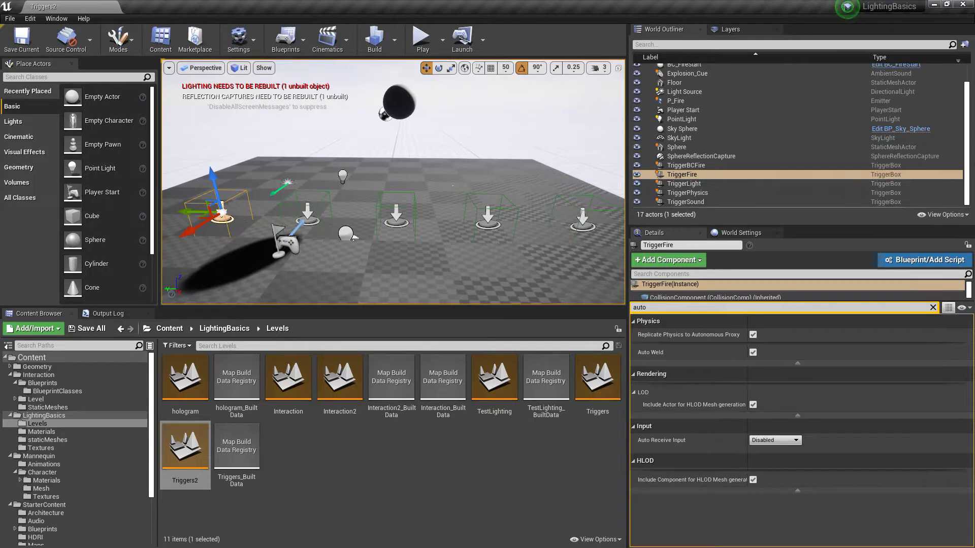
Step: Search Place Actors for 'trig' trigger types, reselect TriggerFire and start playing the level
key("a")
right_click_drag(453, 266, 441, 263)
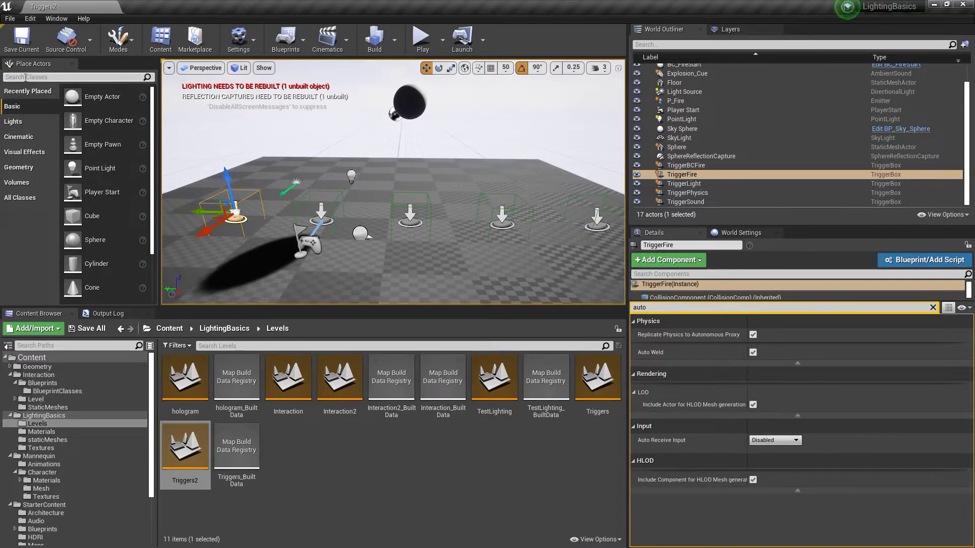
type("trigger")
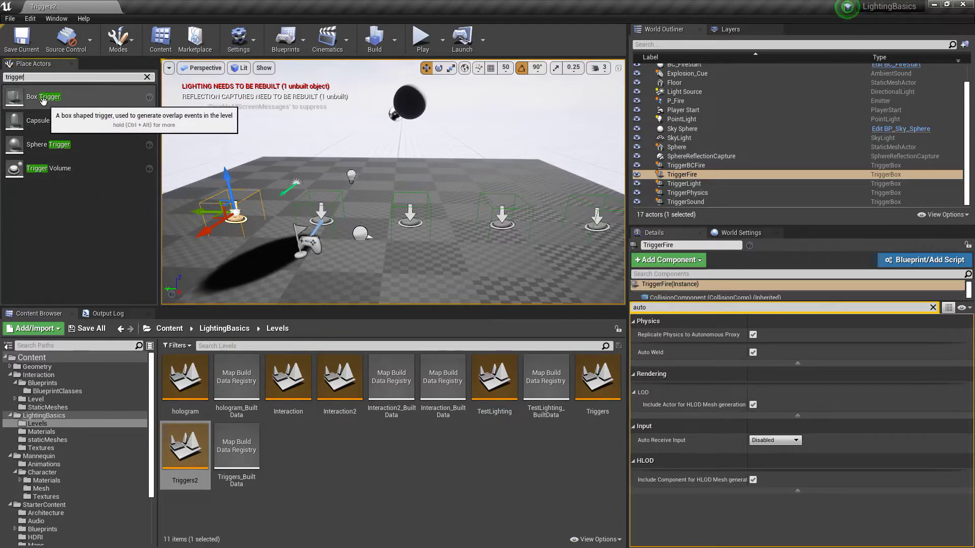
left_click(251, 246)
left_click(234, 212)
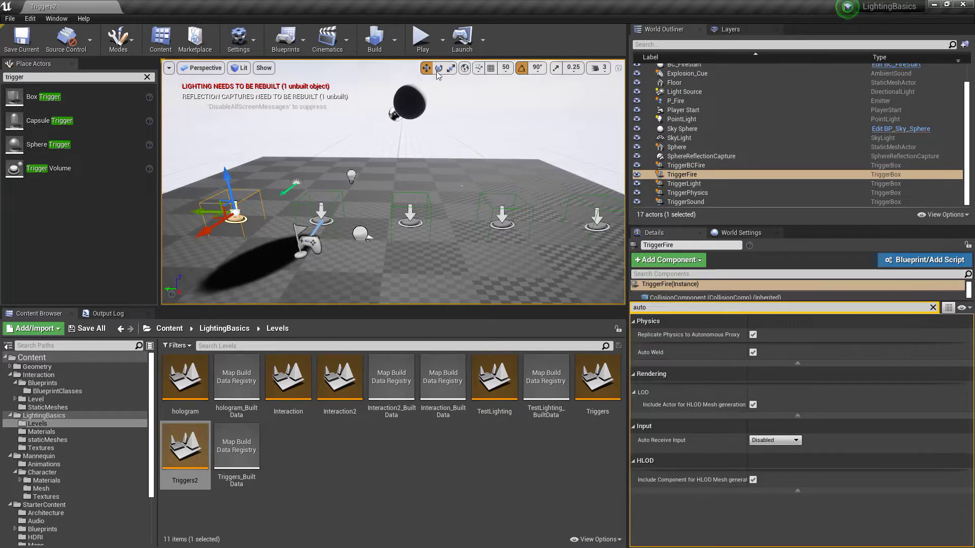
left_click(422, 38)
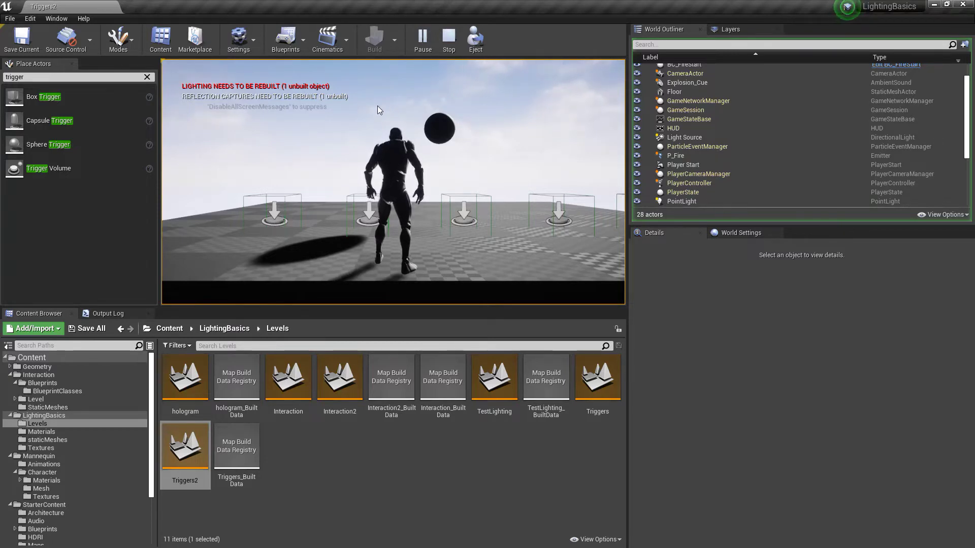
Step: Stop the play test, clear the Details filter and expand the Rendering properties
key("Escape")
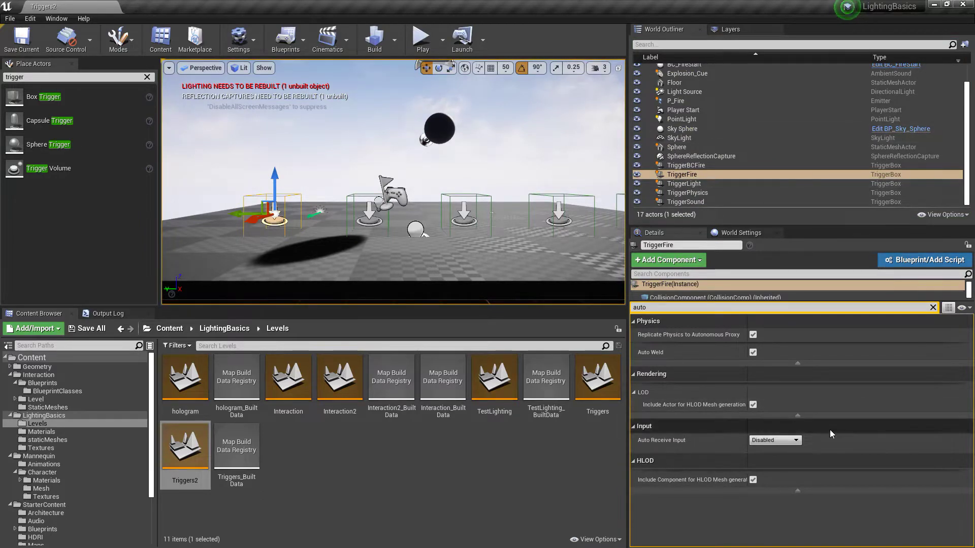
left_click(653, 307)
key("BackSpace")
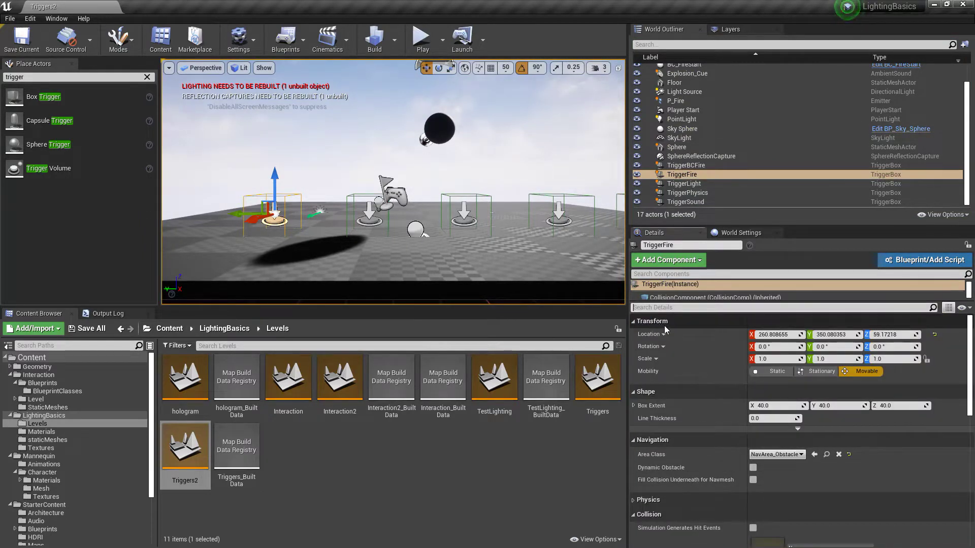
left_click_drag(970, 363, 973, 465)
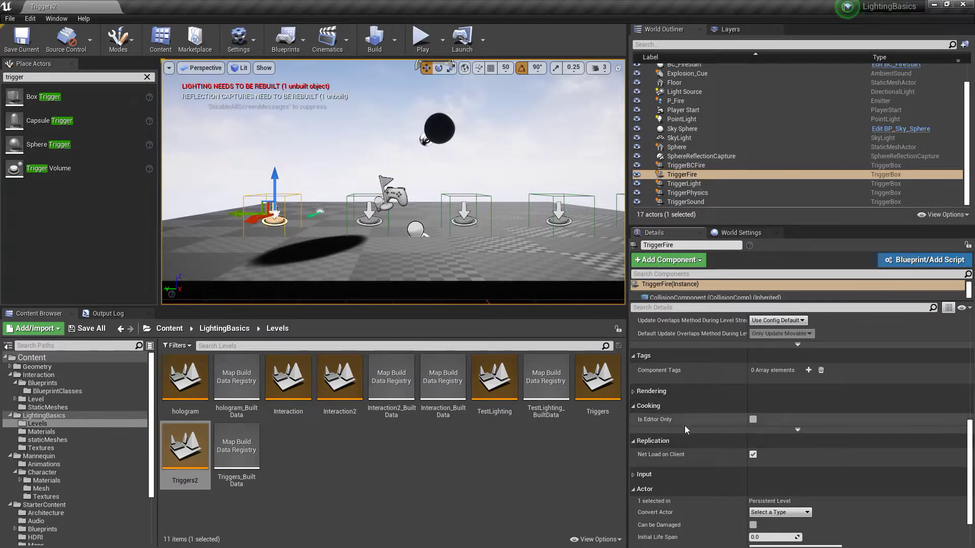
left_click(634, 392)
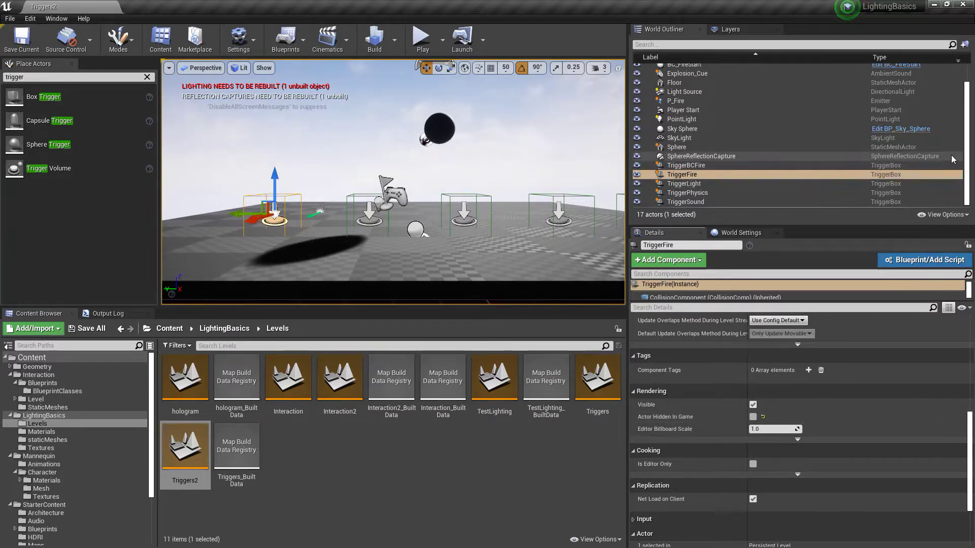
Step: Inspect TriggerBCFire, TriggerFire, TriggerLight, TriggerPhysics and TriggerSound one by one
left_click(690, 165)
left_click(693, 175)
left_click(695, 184)
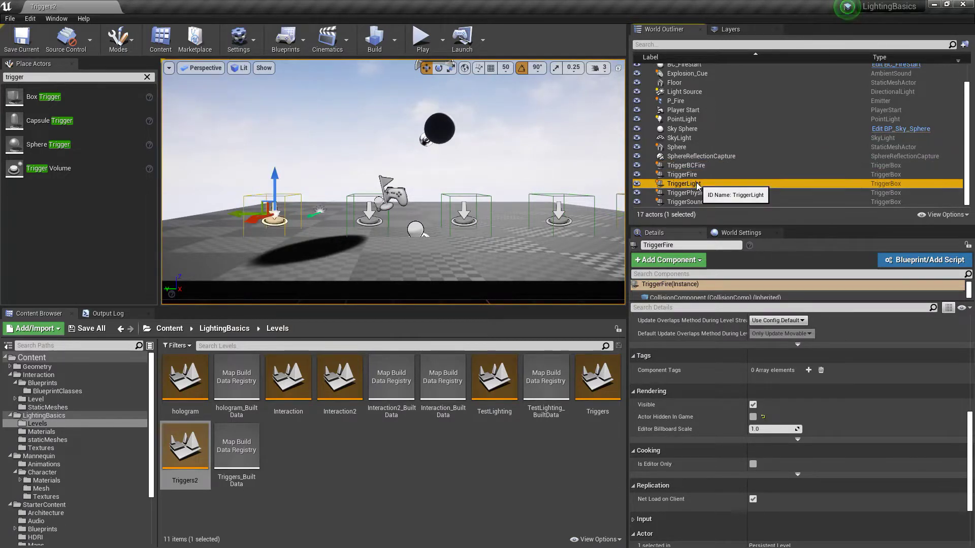
left_click(696, 193)
left_click(697, 202)
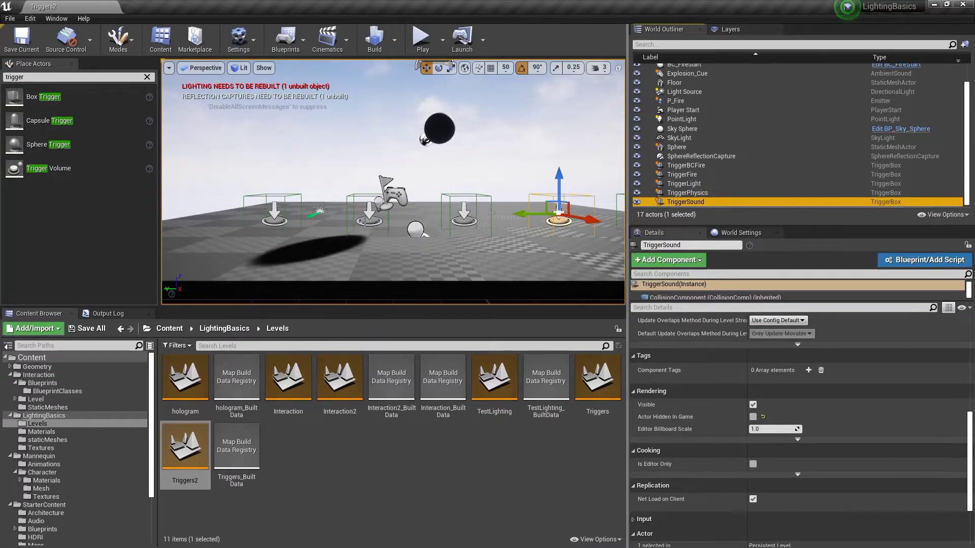
left_click(276, 223)
right_click_drag(276, 224, 274, 190)
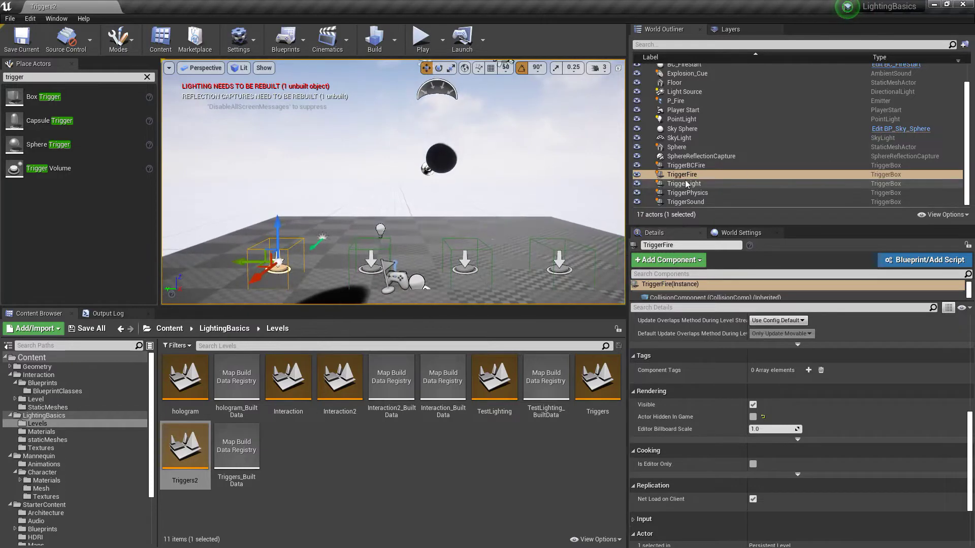
Step: Create a new outliner folder named Triggers containing TriggerBCFire
left_click(762, 166)
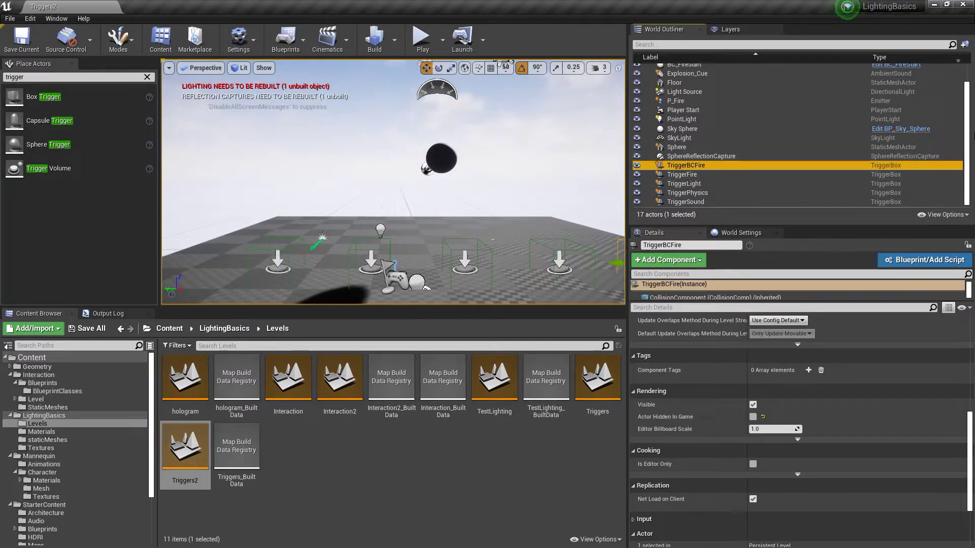
left_click_drag(966, 121, 970, 152)
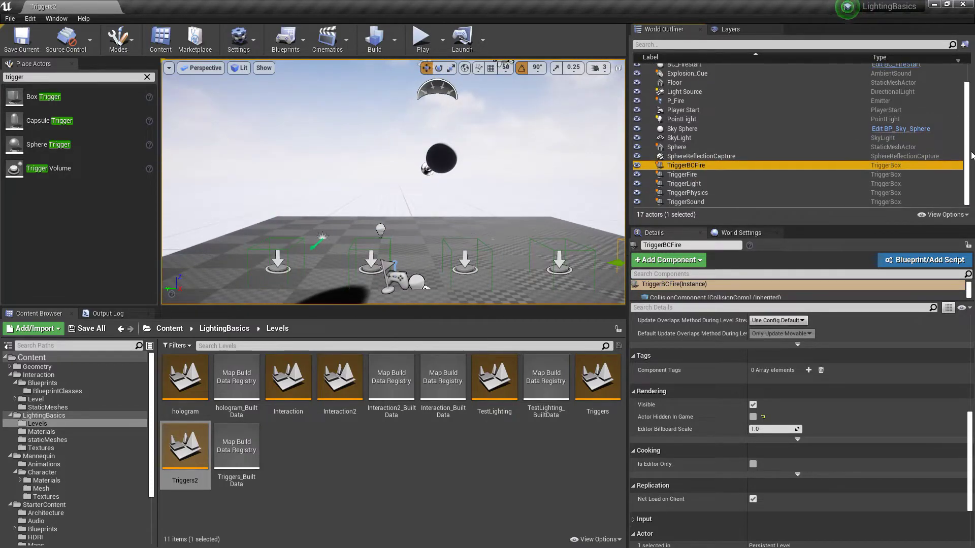
left_click(963, 44)
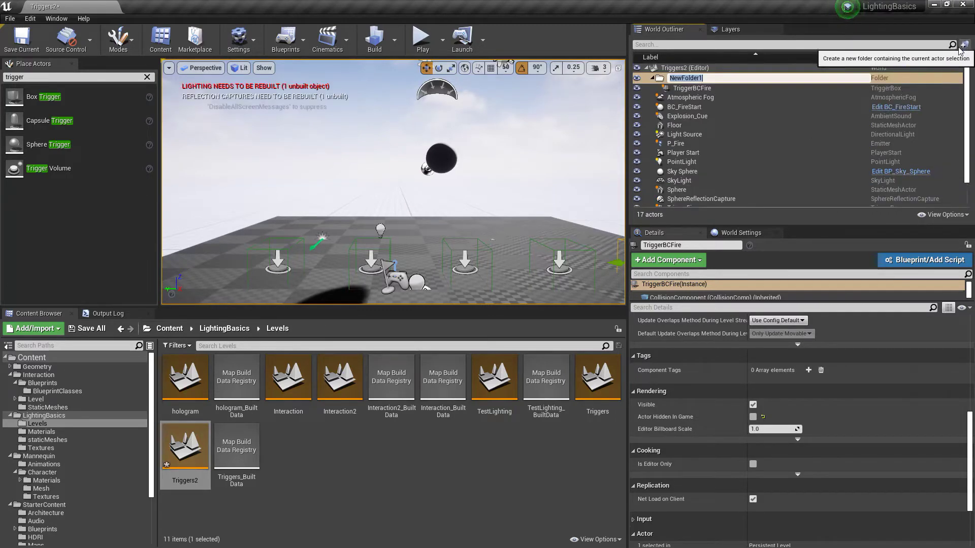
type("T")
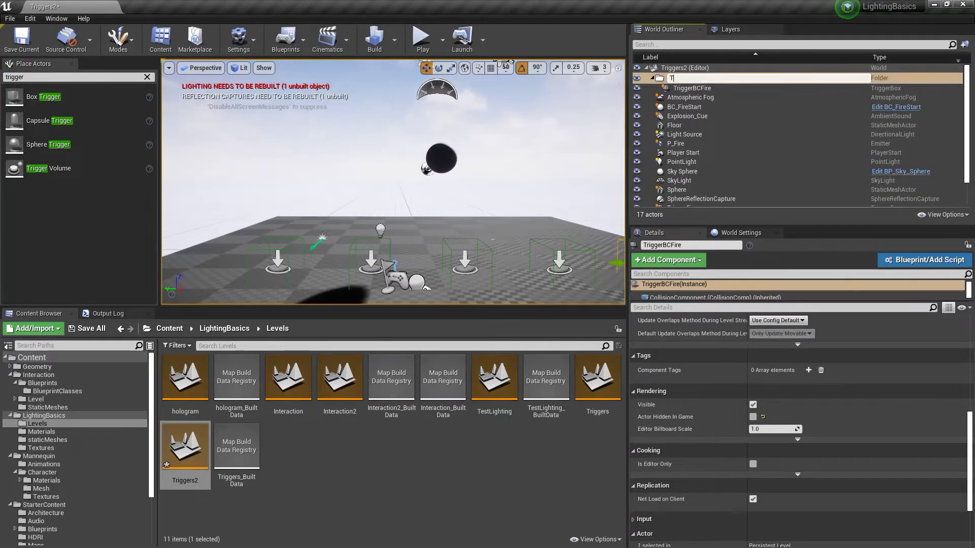
type("riggers")
key("Return")
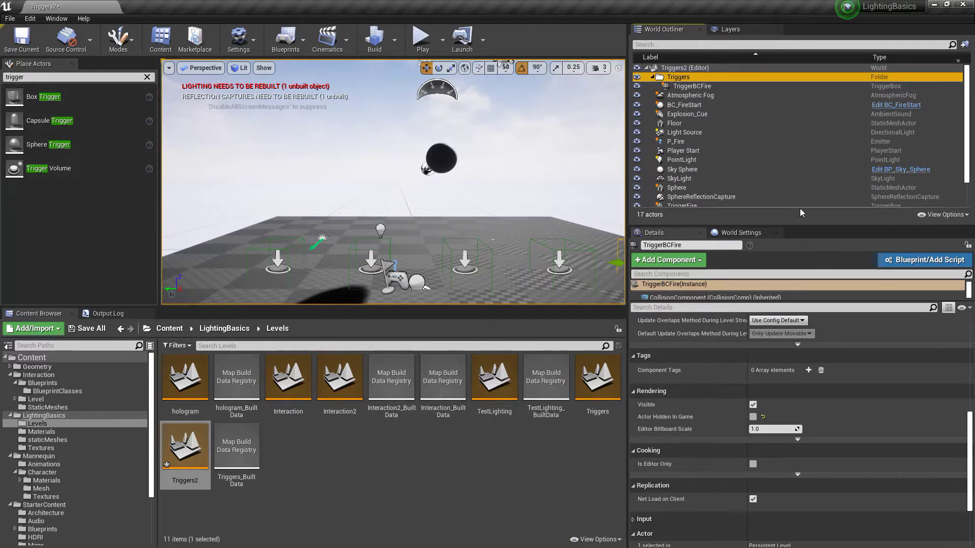
Step: Restore and re-maximize the editor window, then enlarge the World Outliner to show all actors
key("super+Down")
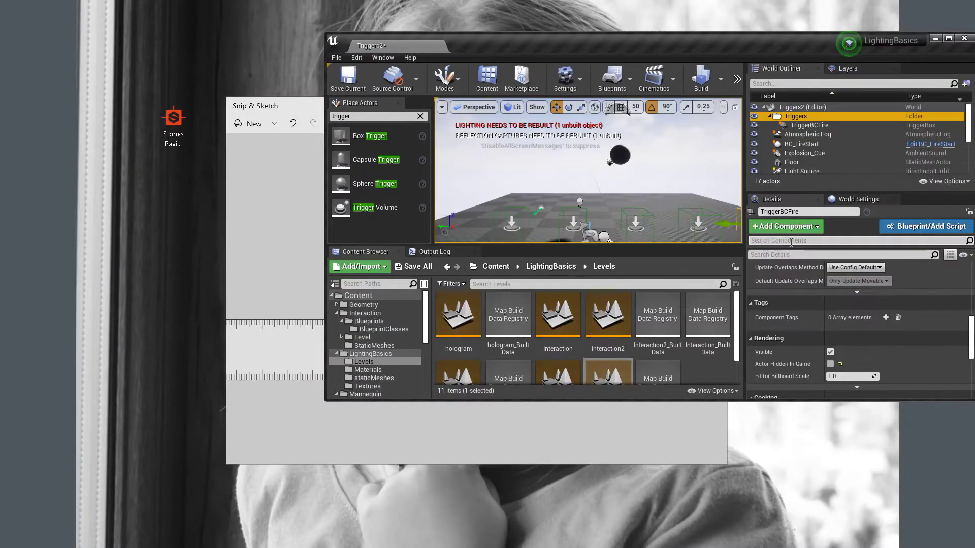
left_click(948, 39)
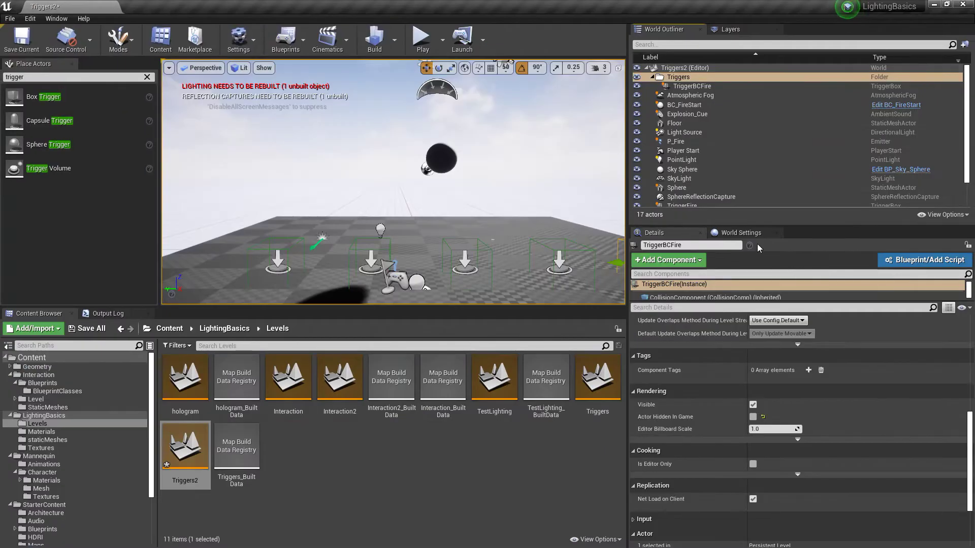
left_click_drag(766, 226, 765, 356)
Step: Drag TriggerFire, TriggerLight, TriggerPhysics and TriggerSound into the Triggers folder, then collapse it
left_click(684, 233)
left_click(682, 214, "shift")
left_click(681, 206, "ctrl")
right_click(681, 207)
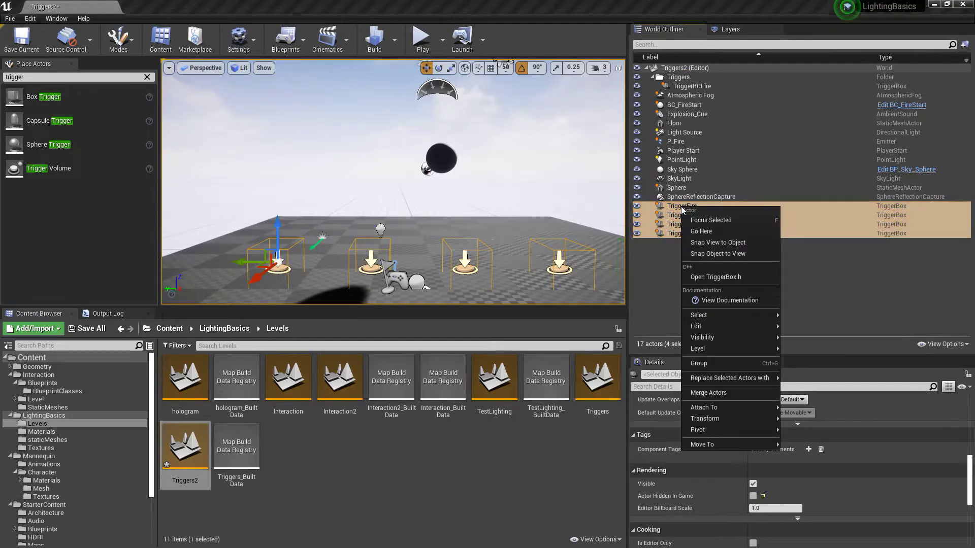
left_click_drag(682, 212, 678, 80)
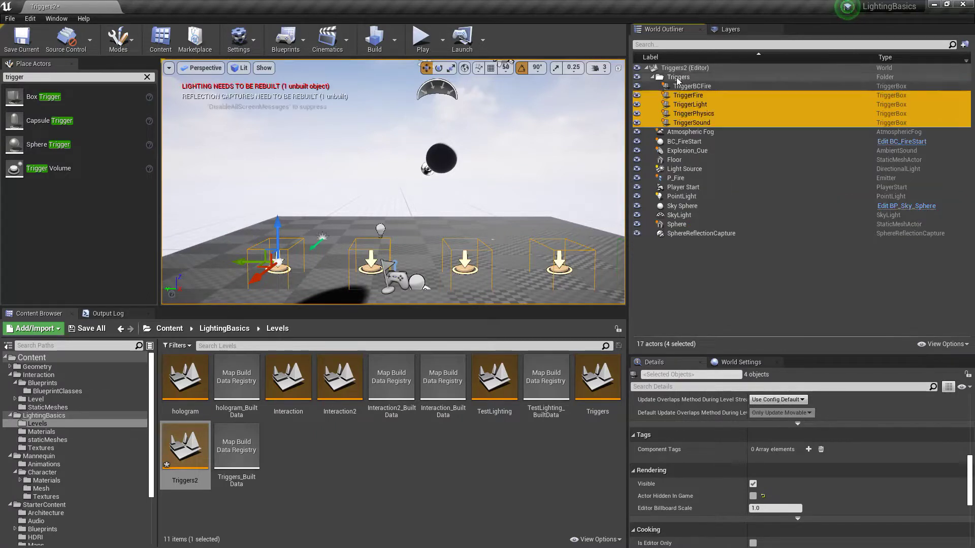
left_click(692, 86)
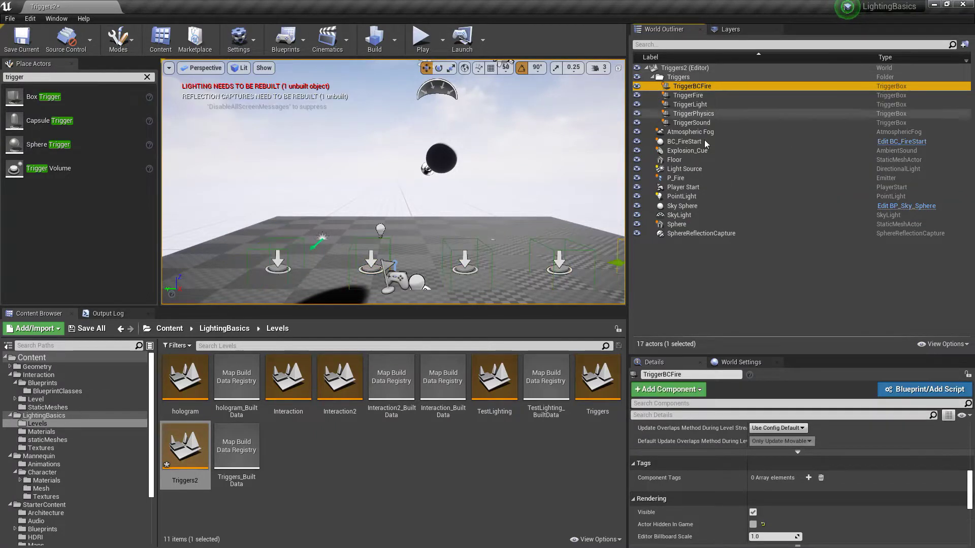
left_click(652, 77)
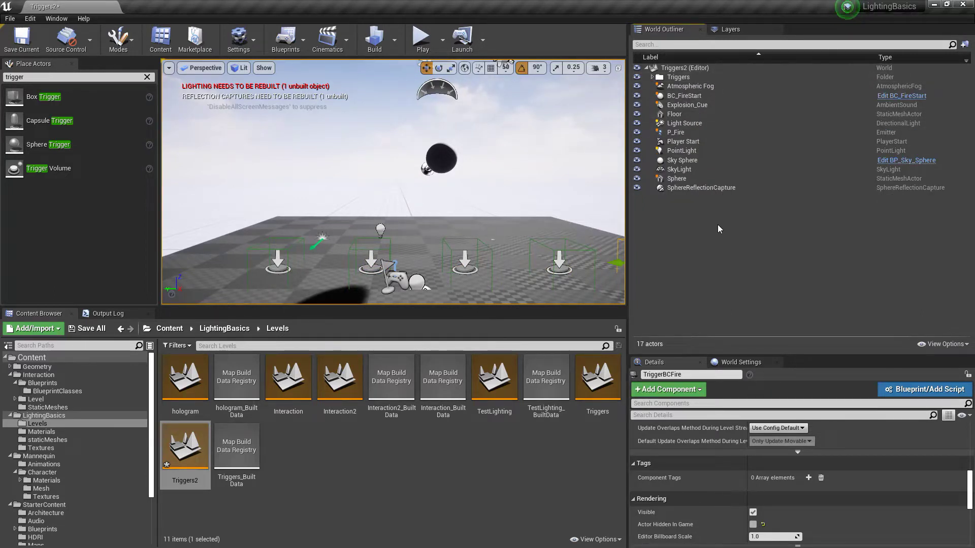
left_click(404, 516)
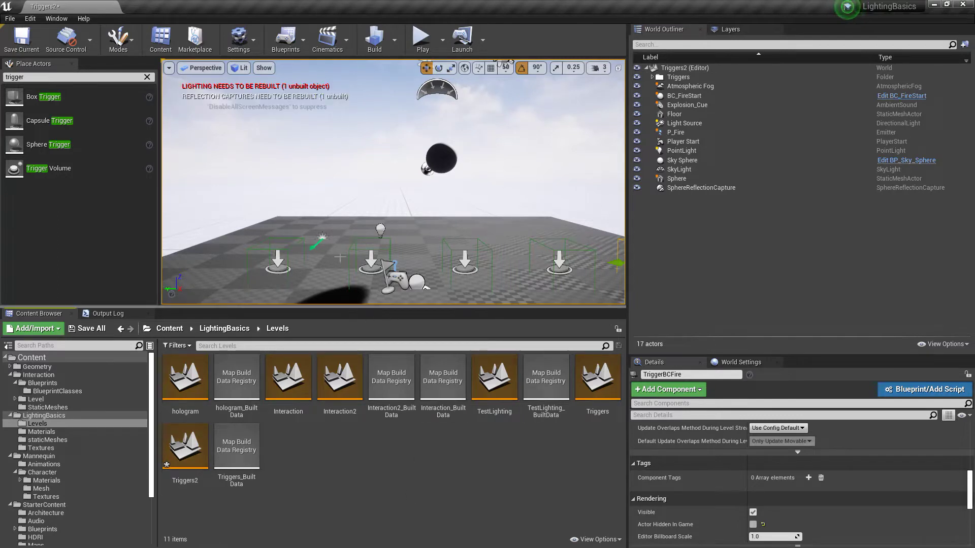
Step: Turn off Auto Activate on the P_Fire emitter using an 'auto' property search
left_click(322, 237)
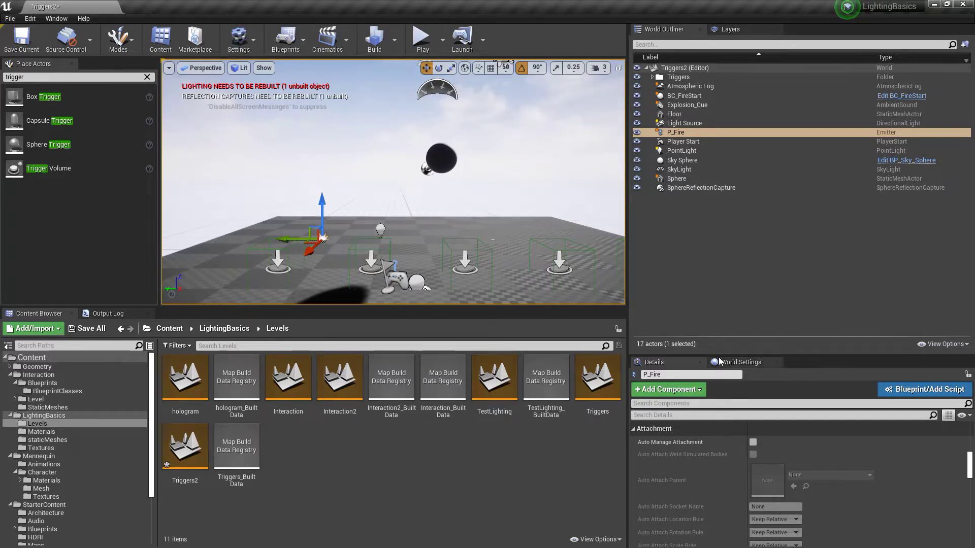
left_click_drag(718, 354, 719, 240)
left_click(725, 320)
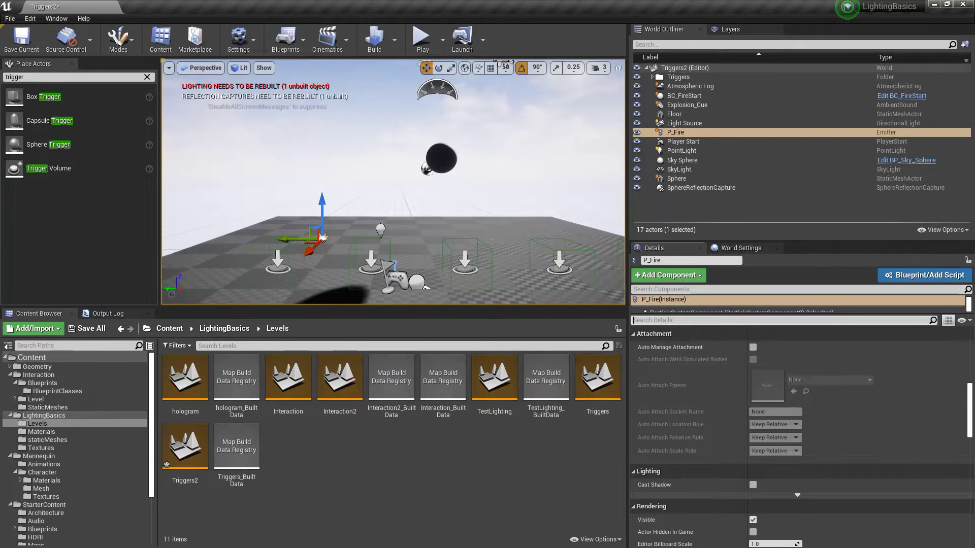
type("auto")
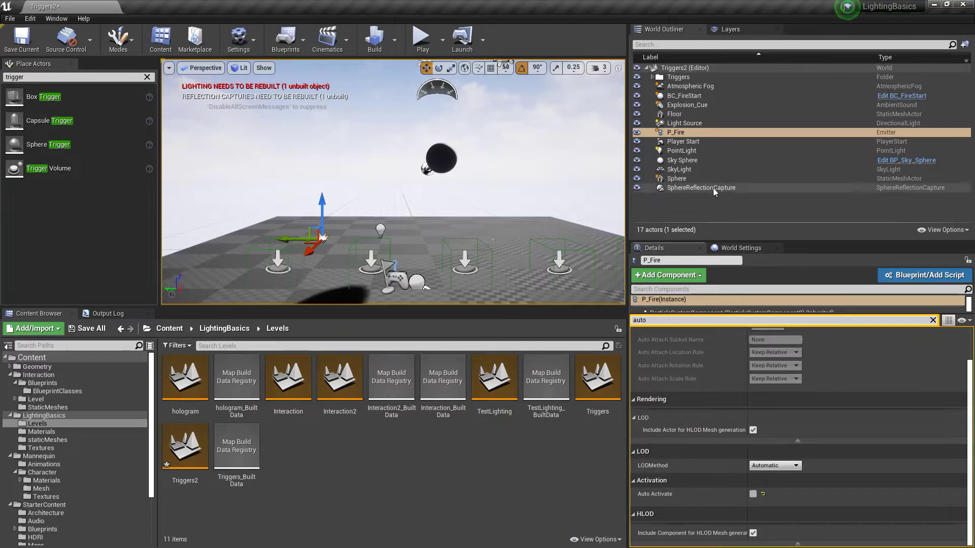
Step: Turn off Auto Activate on Explosion_Cue, clear the search and select the PointLight
left_click(693, 105)
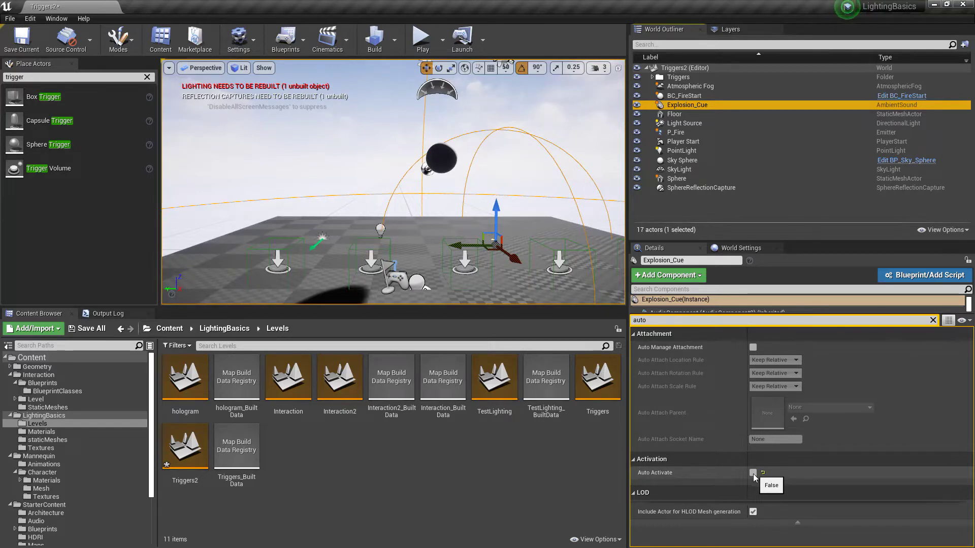
left_click(655, 320)
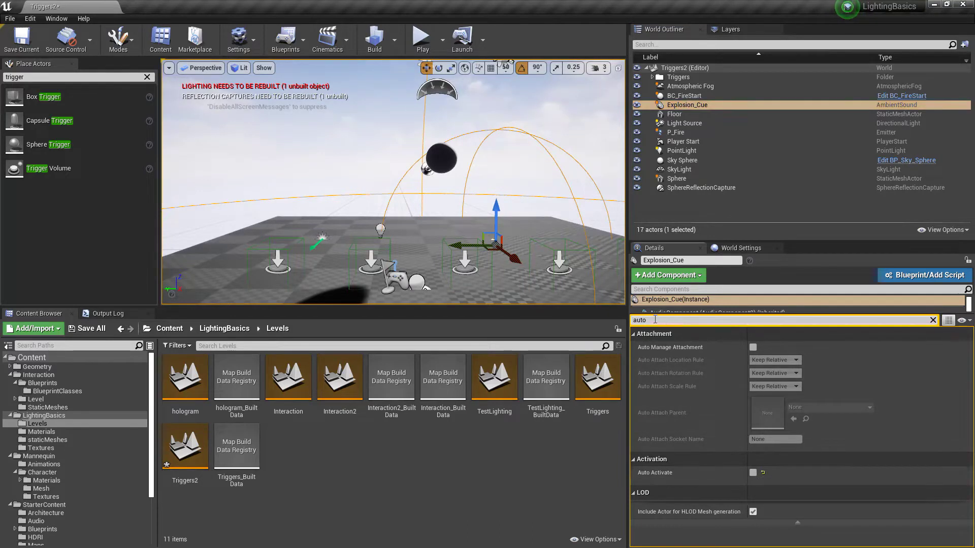
key("BackSpace")
key("BackSpace")
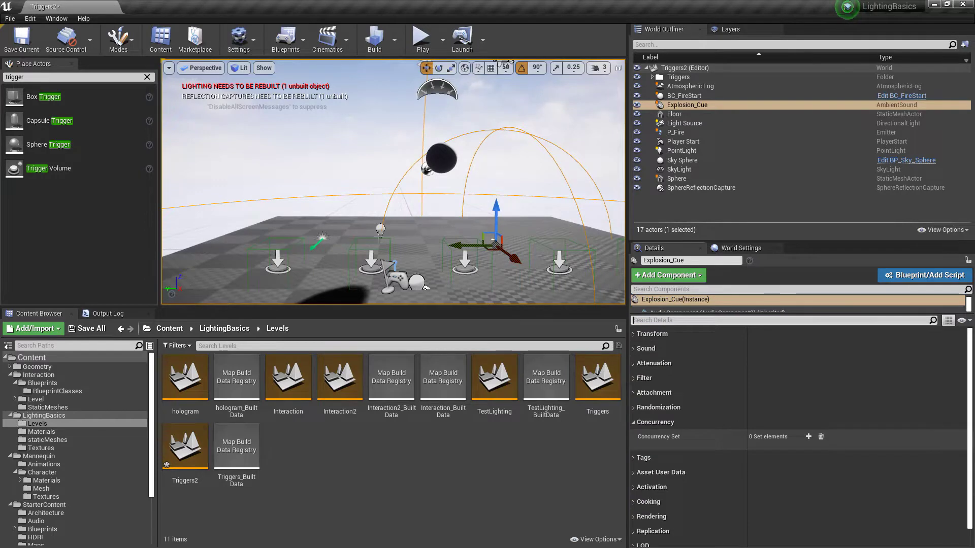
left_click(380, 230)
Step: Untick the PointLight's Visible property via a 'visib' search, then select the Sphere
left_click(655, 320)
type("visible")
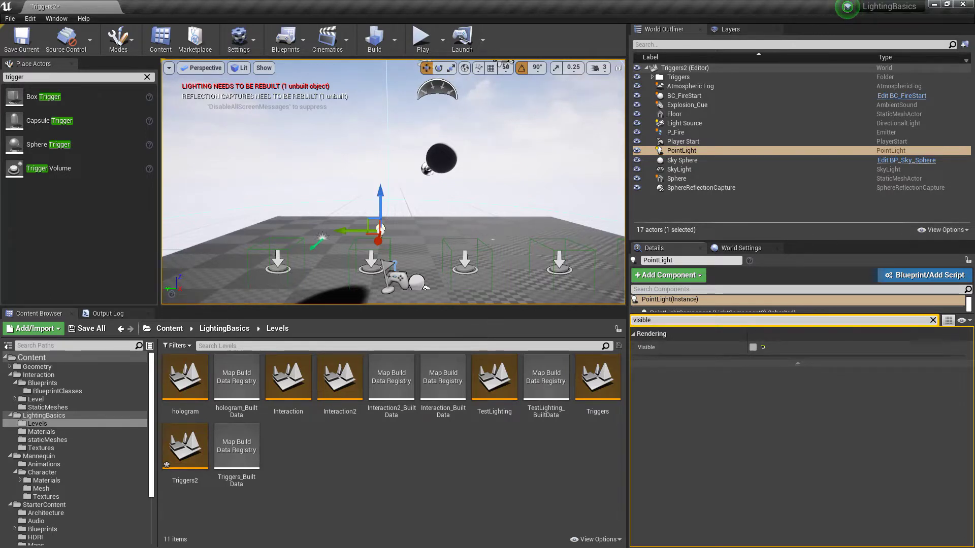
left_click(446, 163)
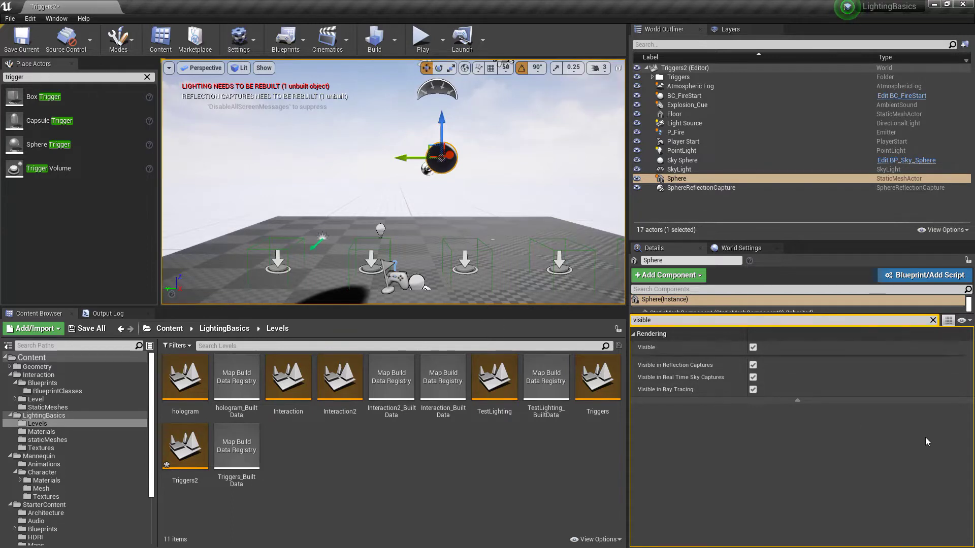
Step: Clear the search and expand the Sphere's Static Mesh and Transform properties
key("BackSpace")
key("BackSpace")
key("BackSpace")
key("BackSpace")
key("BackSpace")
key("BackSpace")
key("BackSpace")
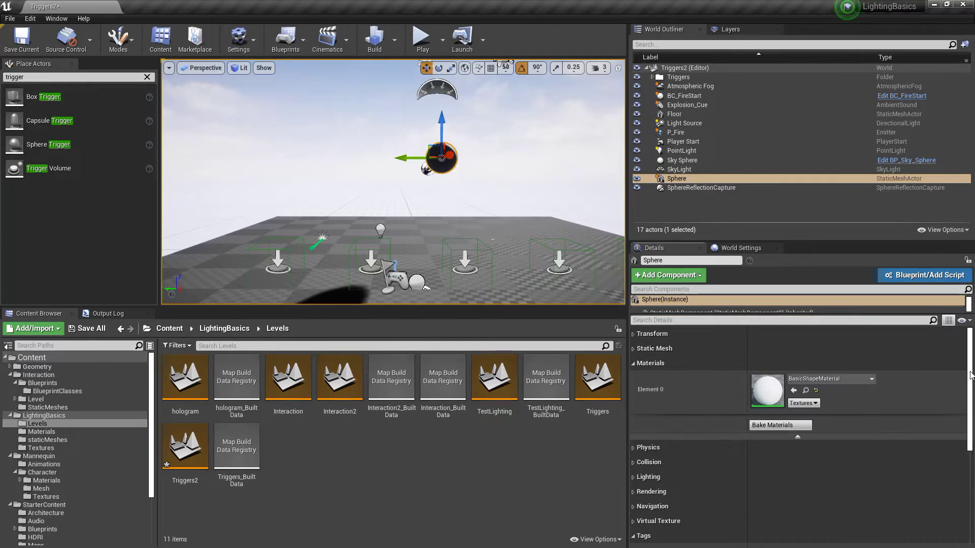
mouse_move(971, 363)
left_mouse_down()
mouse_move(970, 380)
mouse_move(970, 361)
left_mouse_up()
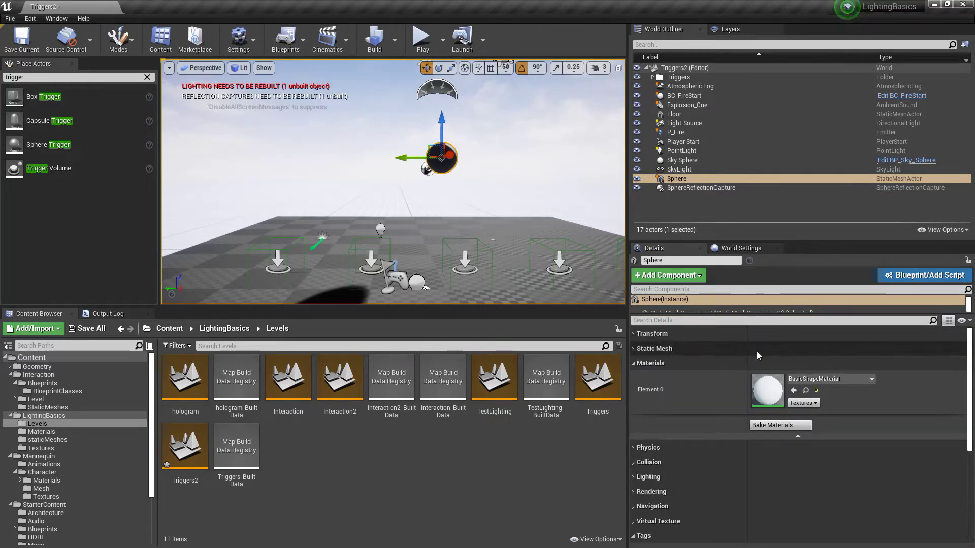
left_click(633, 349)
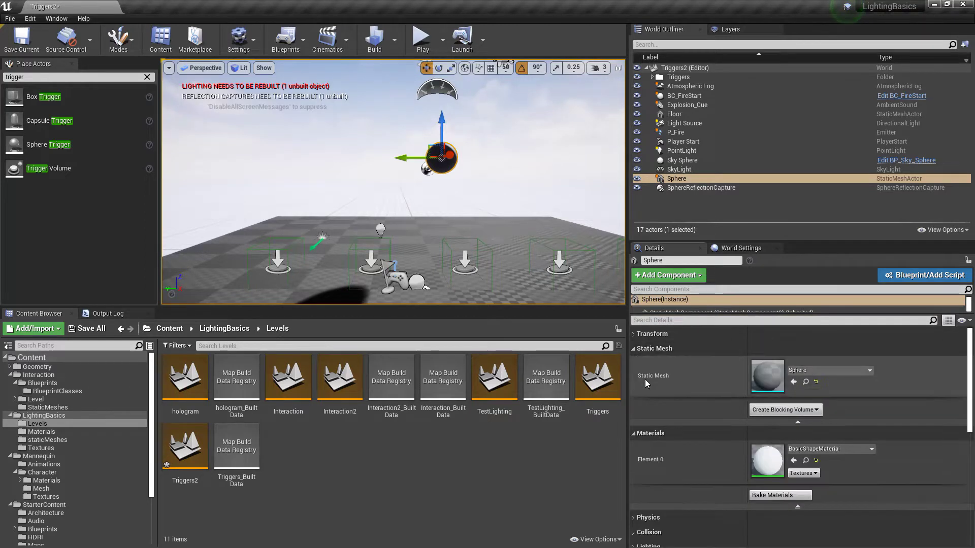
left_click(635, 339)
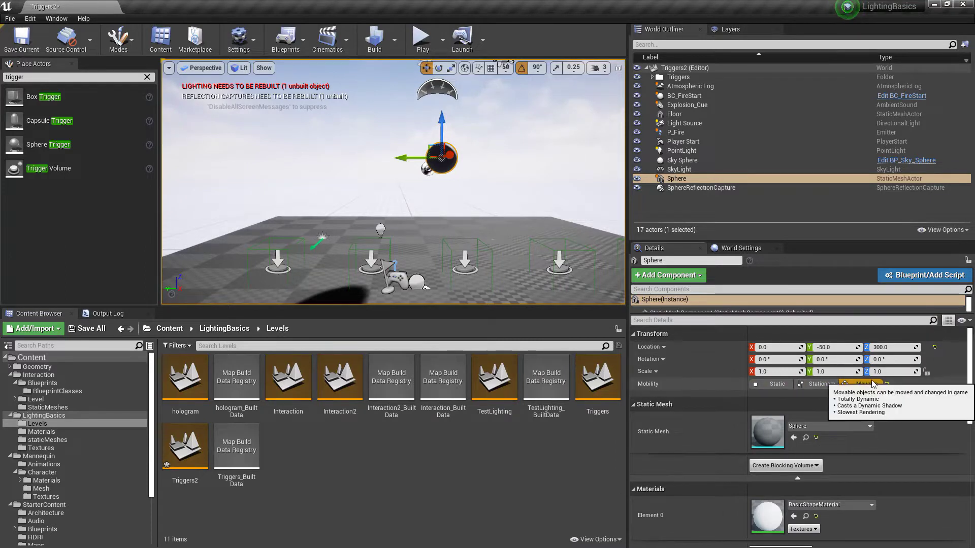
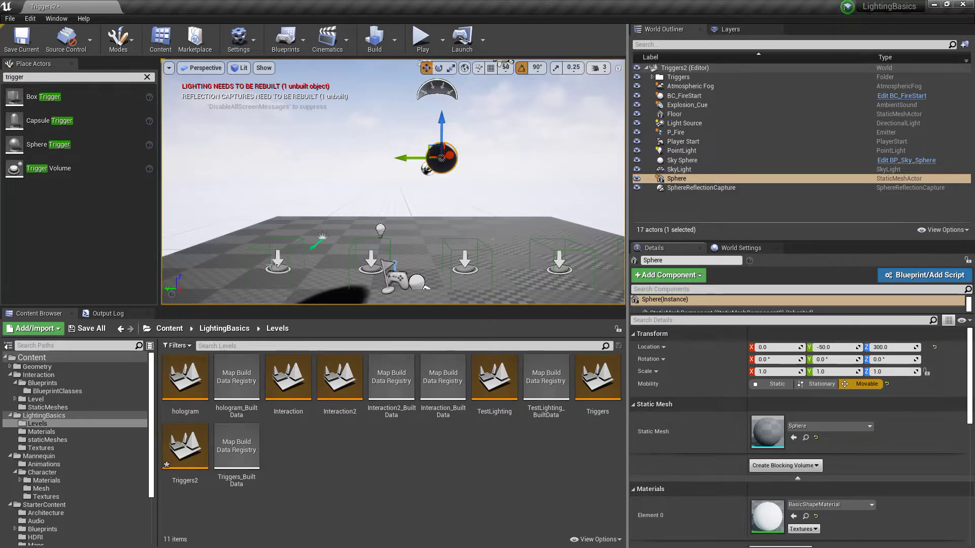
Step: Select the TriggerFire trigger box in the Triggers2 level viewport
left_click(297, 289)
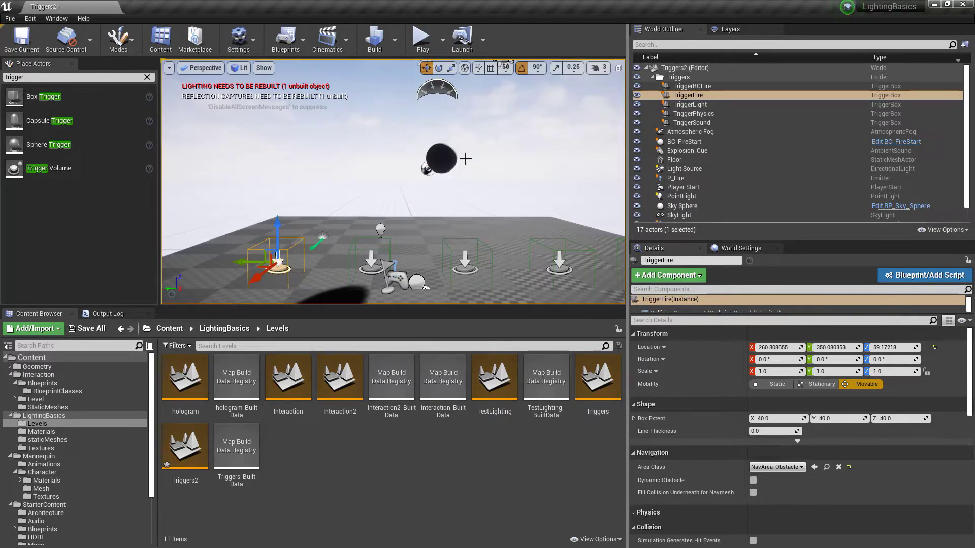
Step: Open the Triggers2 Level Blueprint from the Blueprints menu
left_click(286, 38)
mouse_move(320, 97)
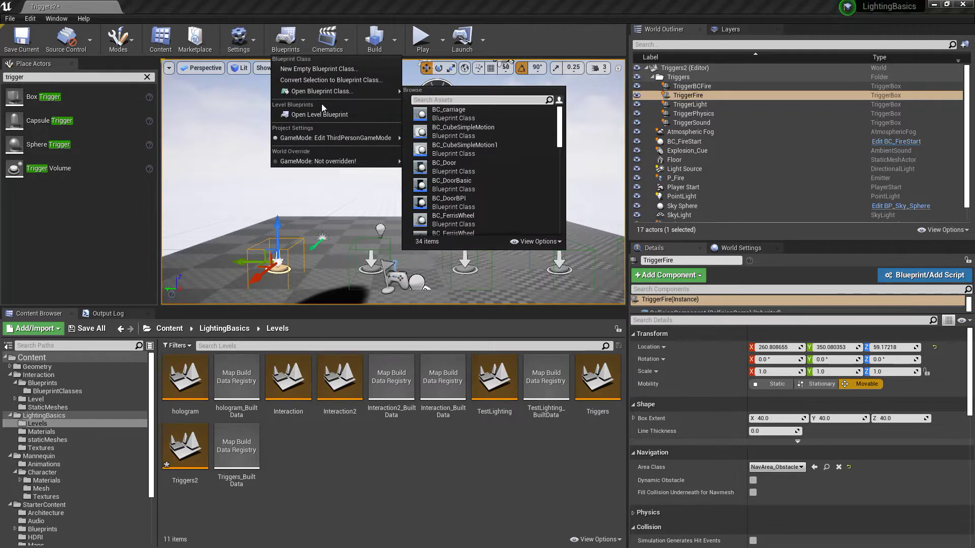
left_click(325, 115)
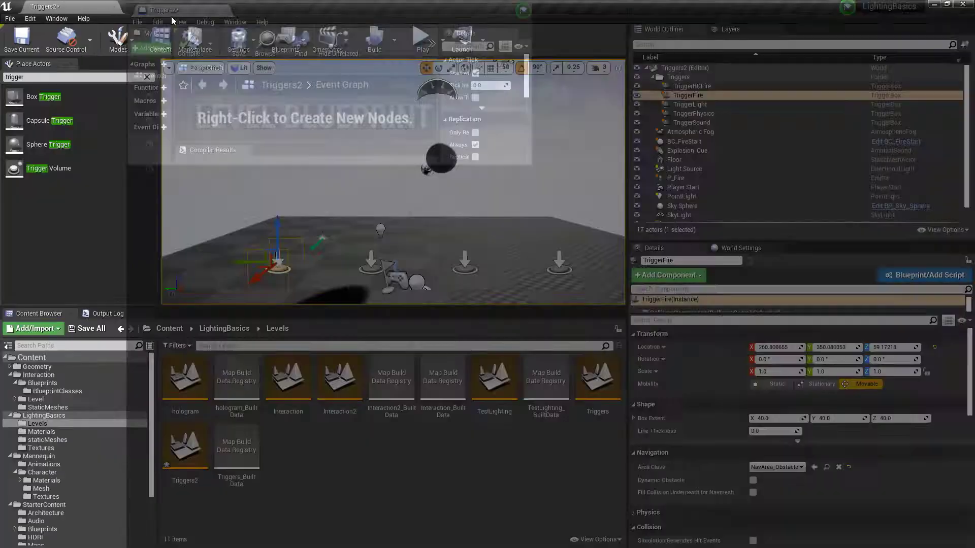
Step: Back in the level editor, move the camera back and right to see more floor
left_click(94, 9)
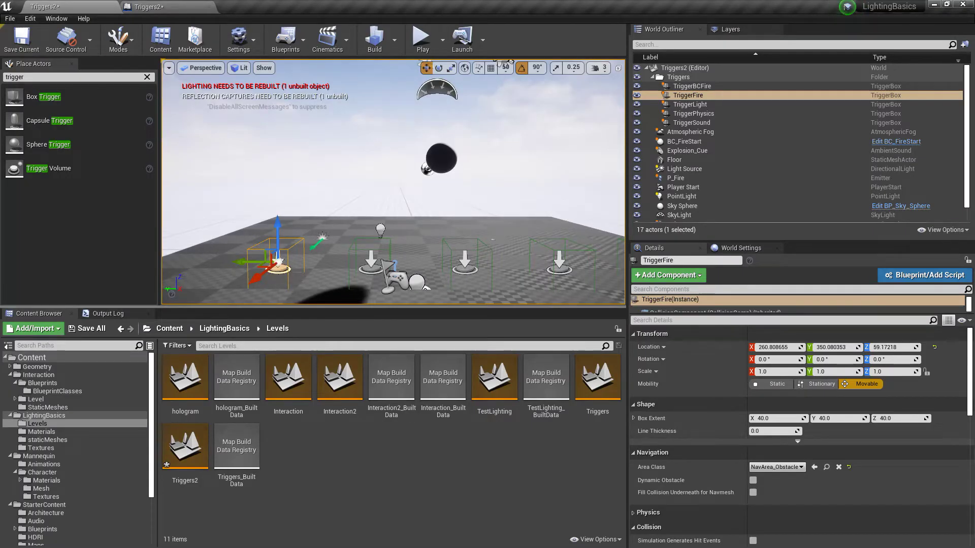
key("s")
mouse_move(393, 203)
right_mouse_down()
mouse_move(388, 221)
mouse_move(404, 223)
mouse_move(389, 218)
right_mouse_up()
key("d")
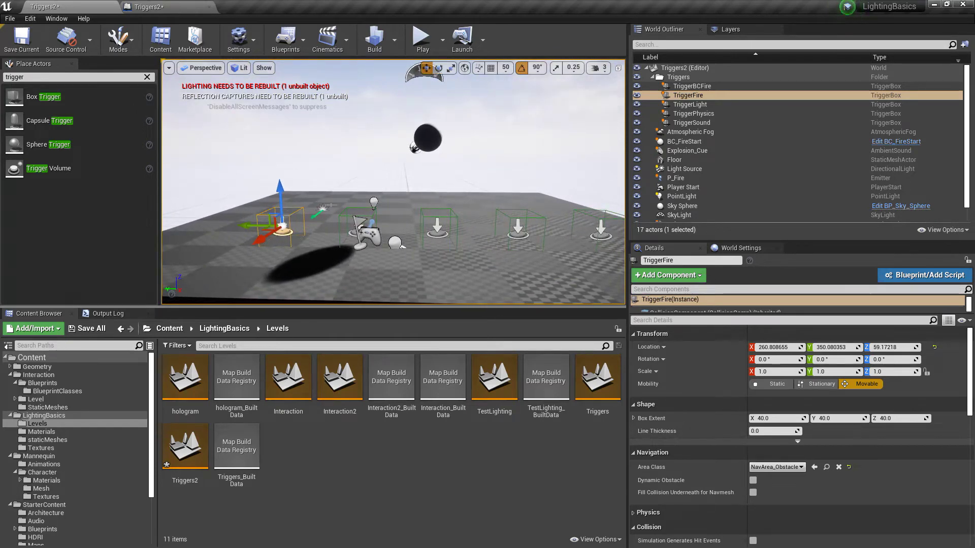
Step: Add an OnActorBeginOverlap (TriggerFire) event node, then return to the level and select TriggerLight
left_click(169, 7)
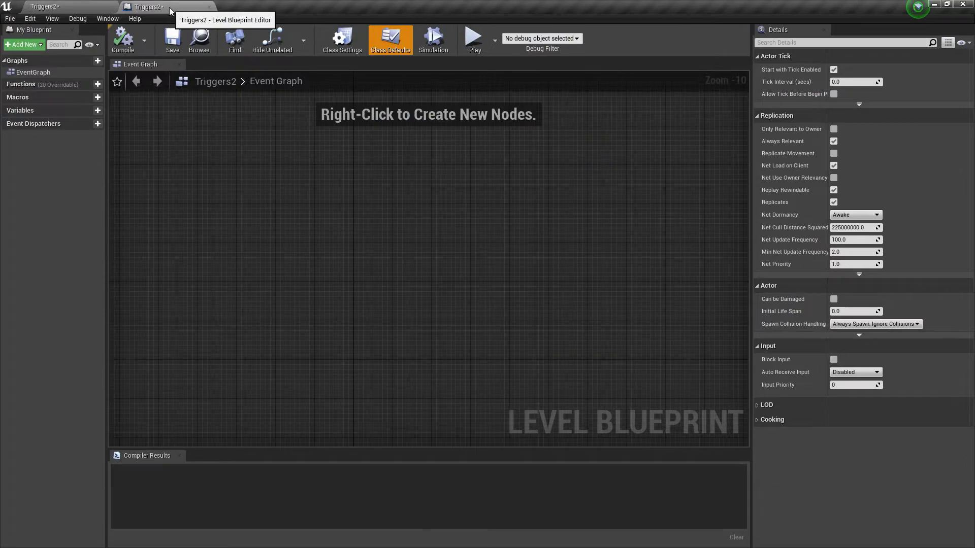
right_click(230, 173)
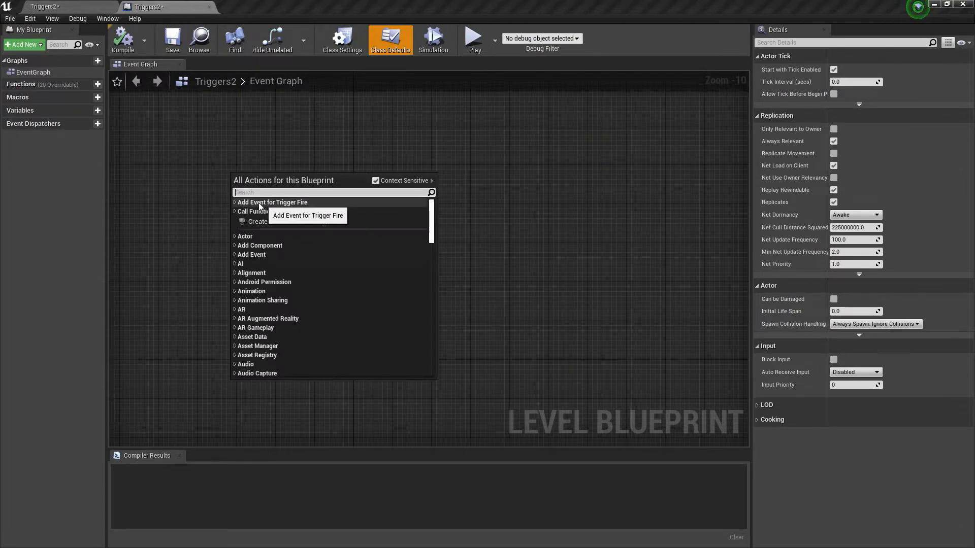
left_click(234, 202)
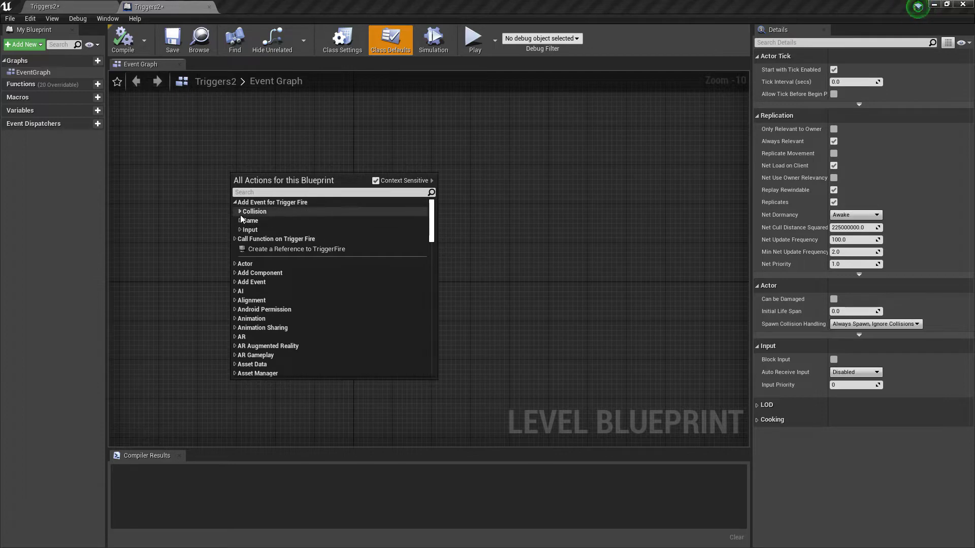
left_click(239, 212)
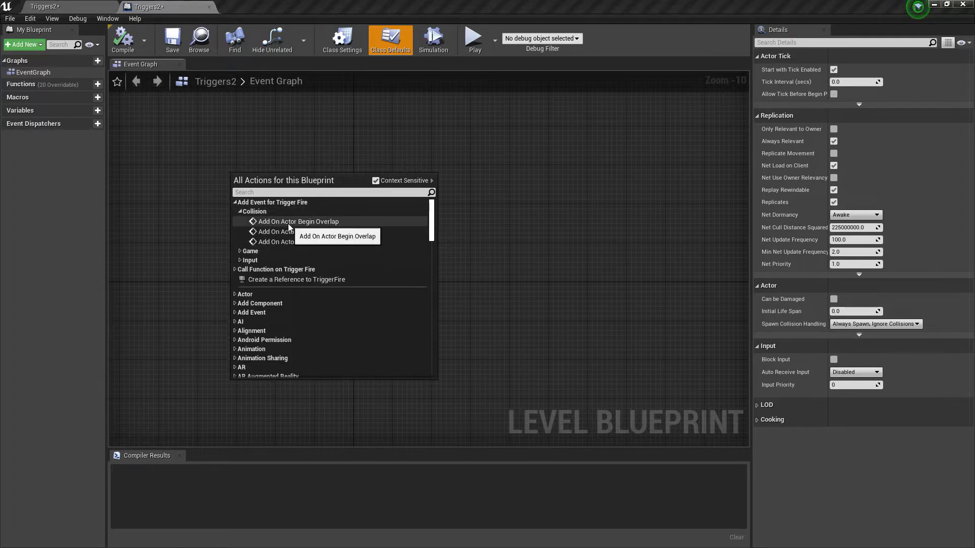
left_click(308, 222)
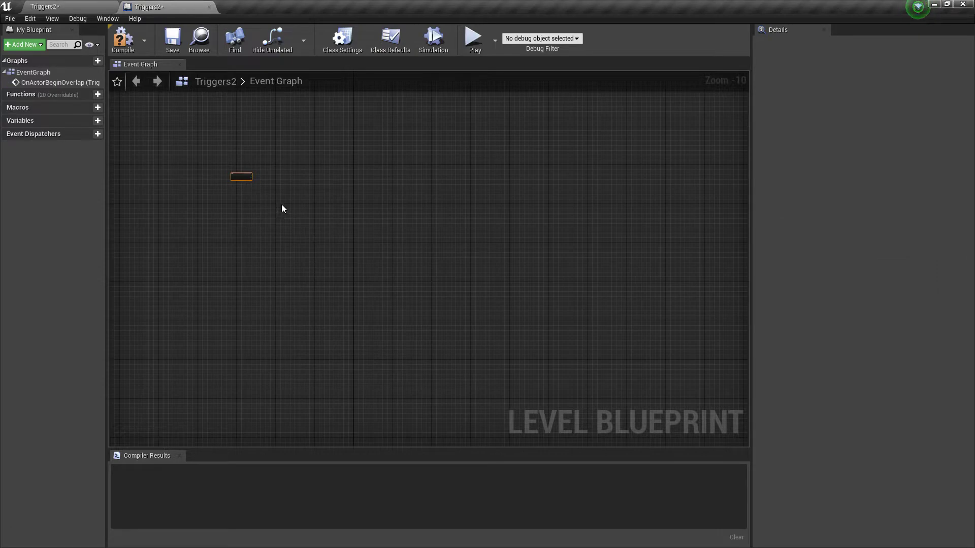
scroll(238, 175, "up", 8)
right_click_drag(306, 259, 356, 242)
scroll(361, 257, "up", 2)
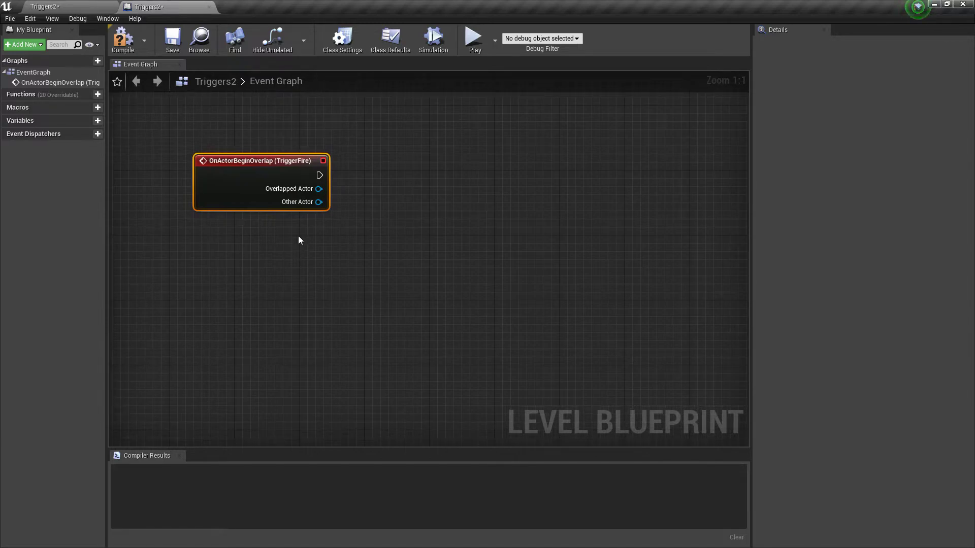
left_click(67, 7)
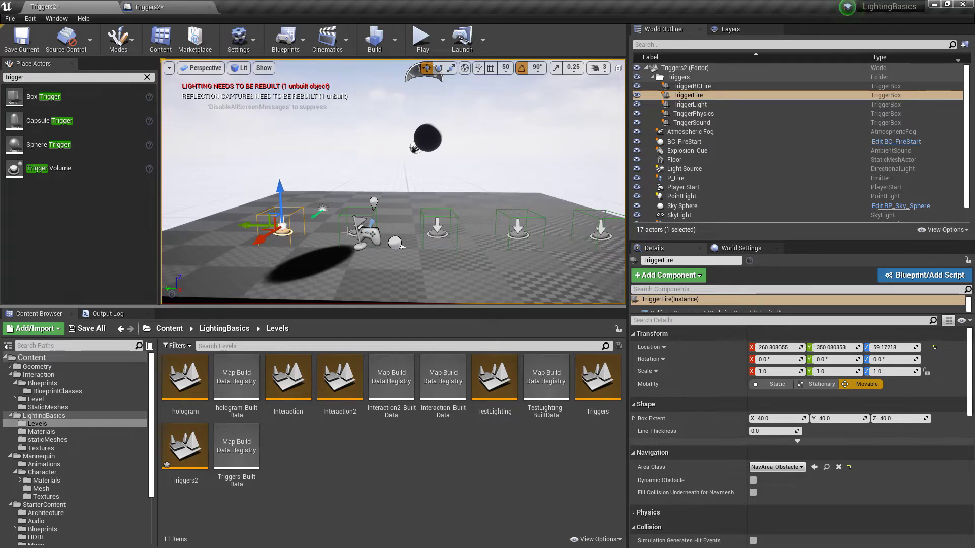
left_click(689, 104)
Step: Add an OnActorBeginOverlap event for TriggerLight and place it below the TriggerFire event
left_click(149, 5)
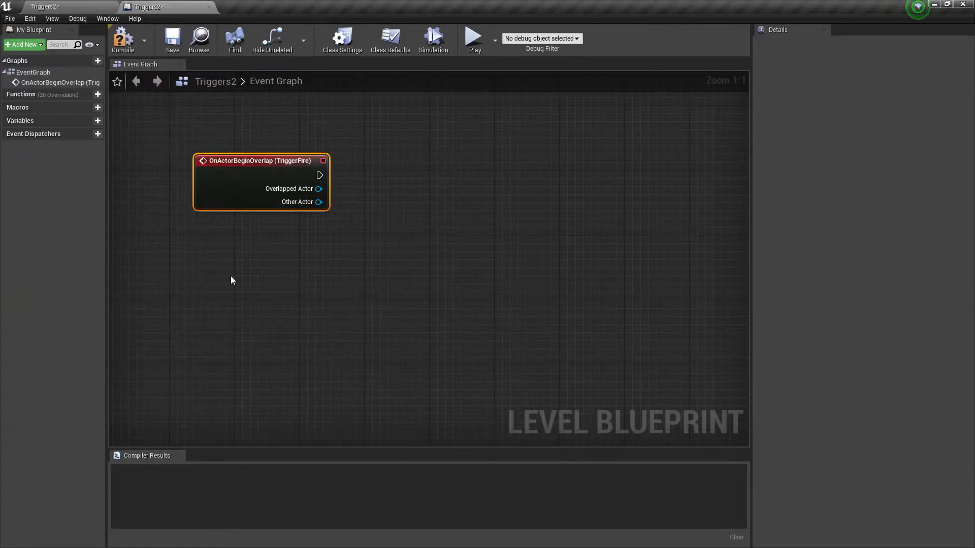
right_click(214, 253)
left_click(220, 282)
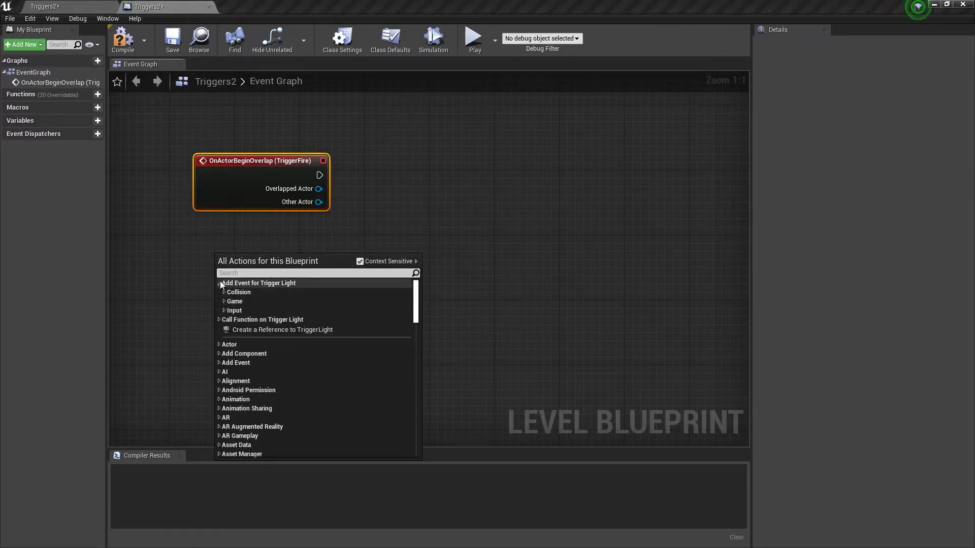
left_click(227, 292)
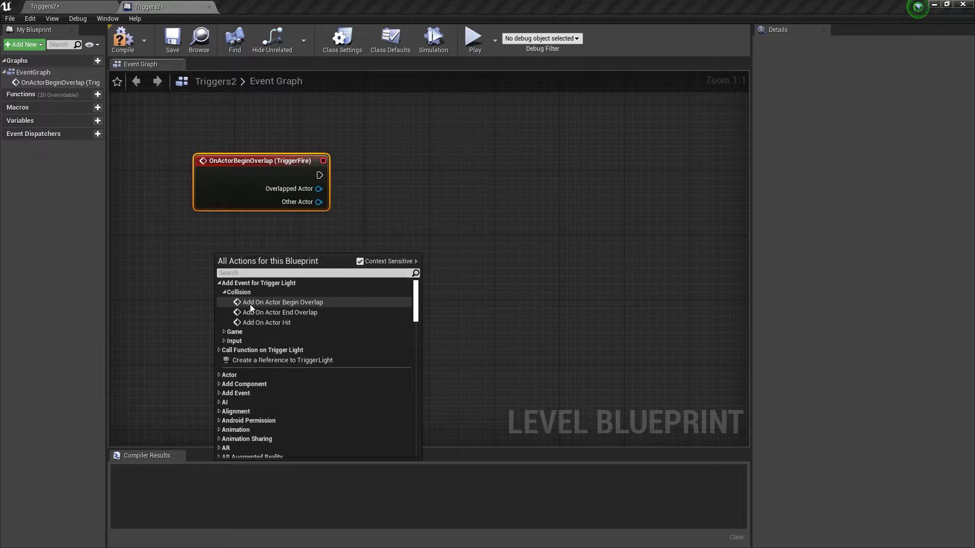
left_click(296, 304)
left_click_drag(308, 257, 282, 300)
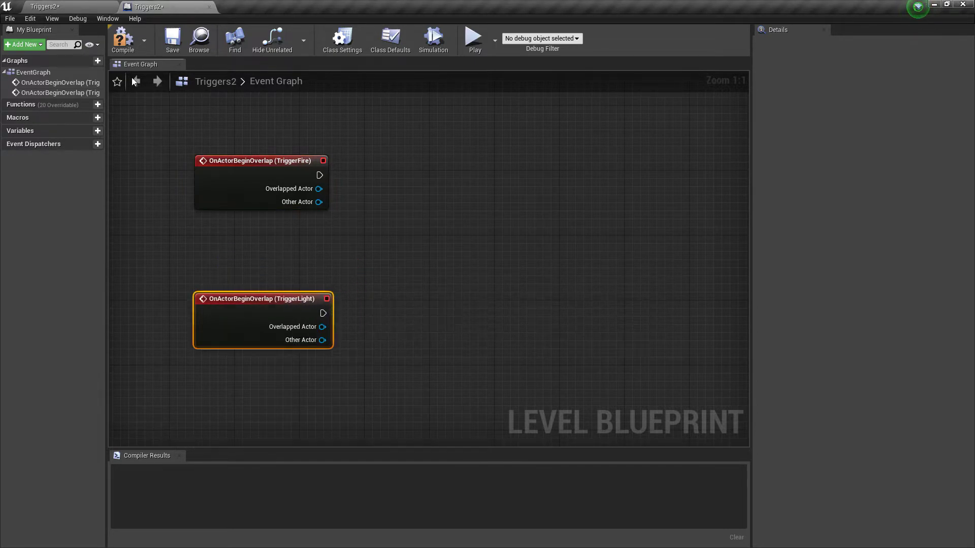
left_click(84, 11)
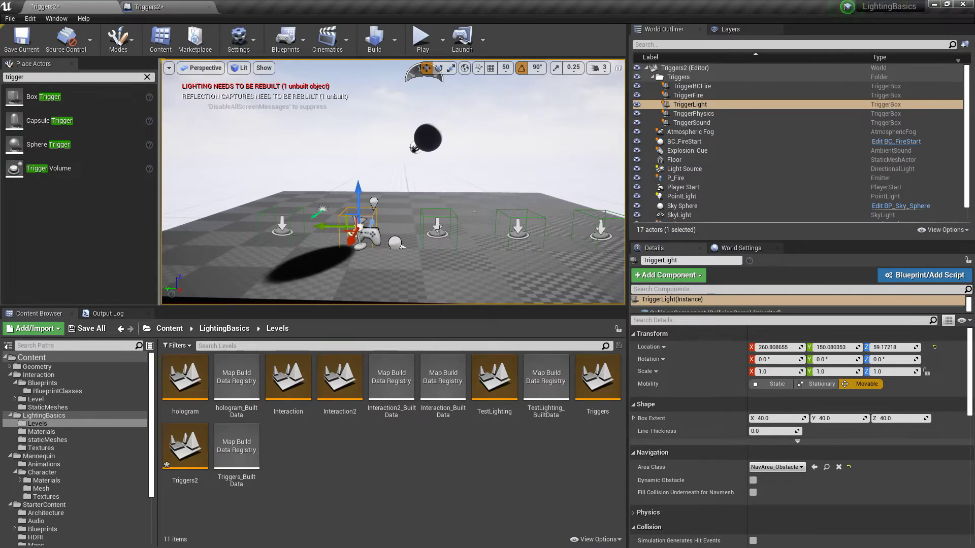
Step: Add a TriggerPhysics OnActorBeginOverlap event below TriggerLight, then reselect TriggerLight in the level
left_click(167, 7)
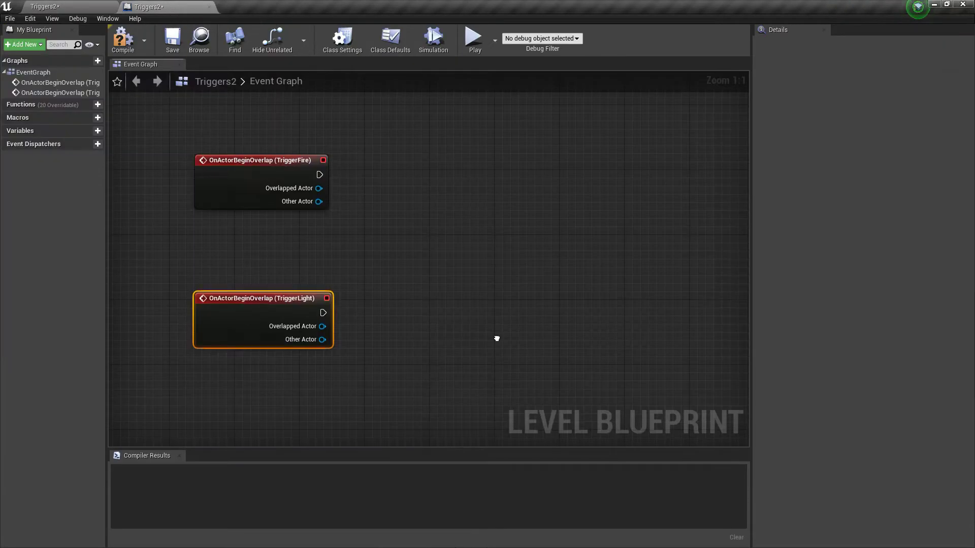
right_click_drag(496, 338, 452, 213)
right_click(223, 260)
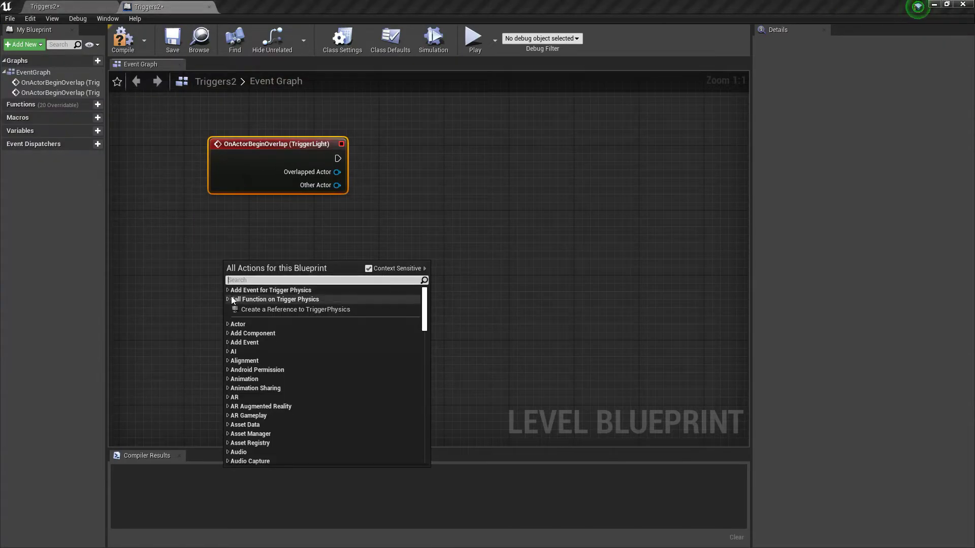
left_click(228, 289)
left_click(233, 300)
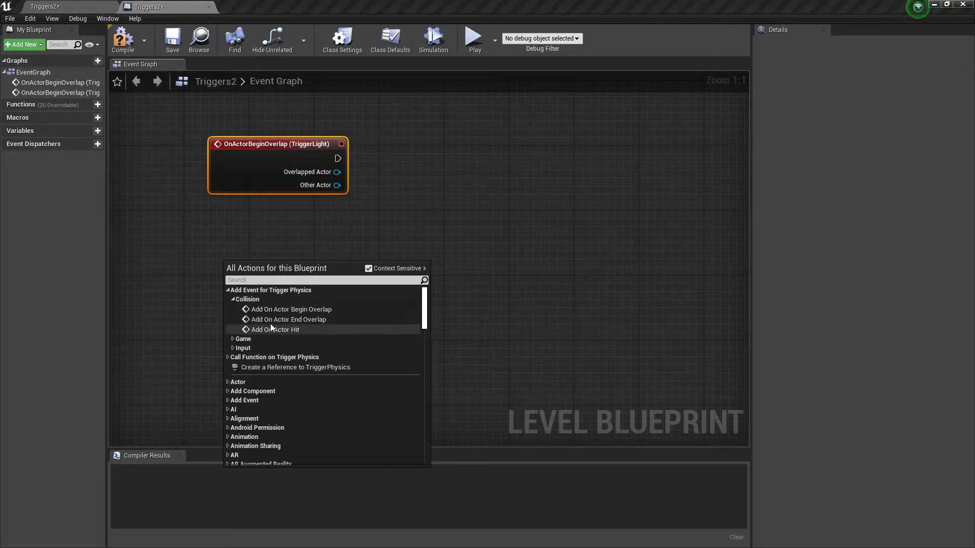
left_click(289, 309)
left_click_drag(300, 266, 286, 373)
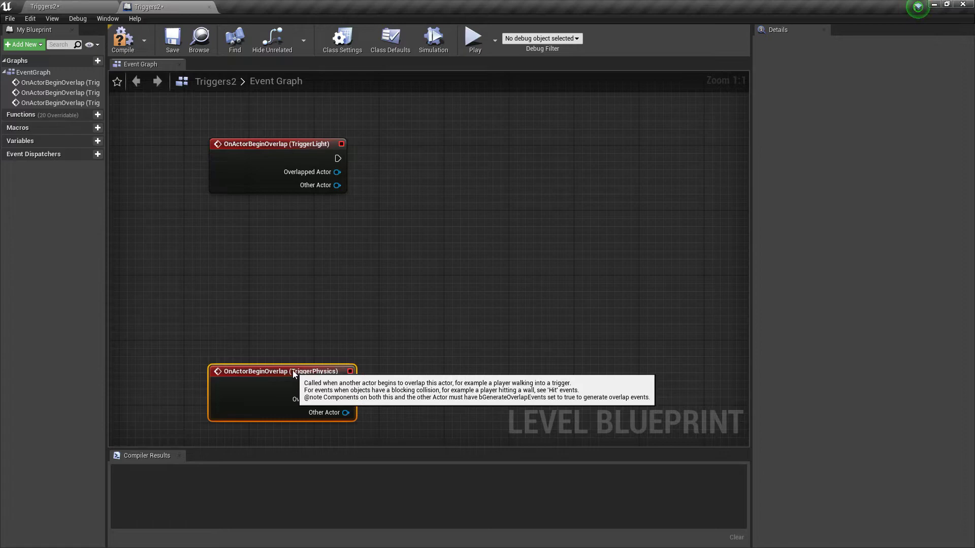
right_click_drag(336, 287, 343, 323)
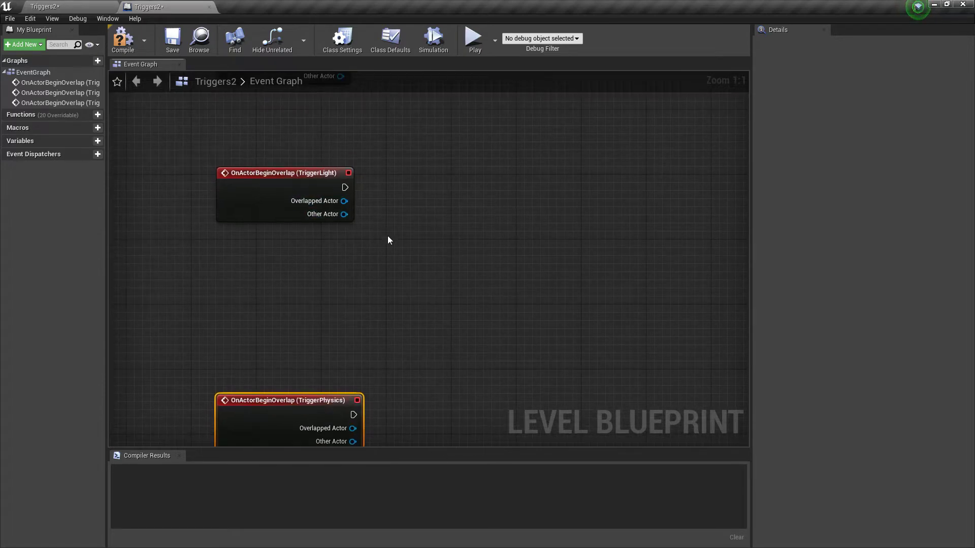
mouse_move(274, 208)
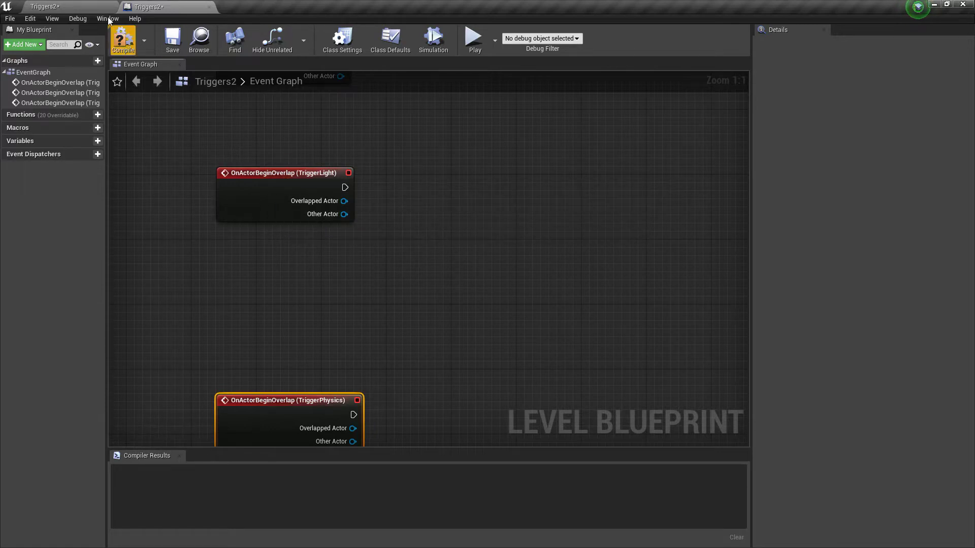
left_click(84, 7)
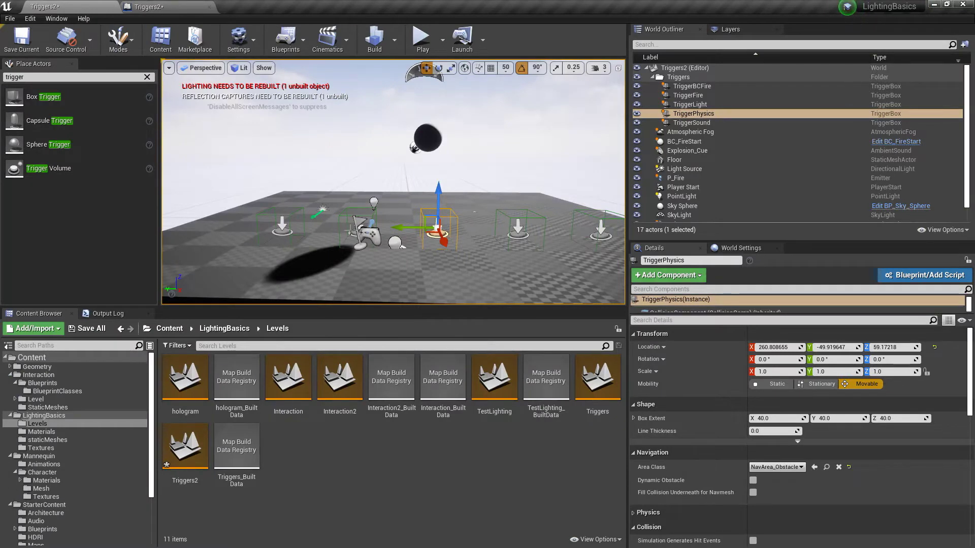
left_click(350, 231)
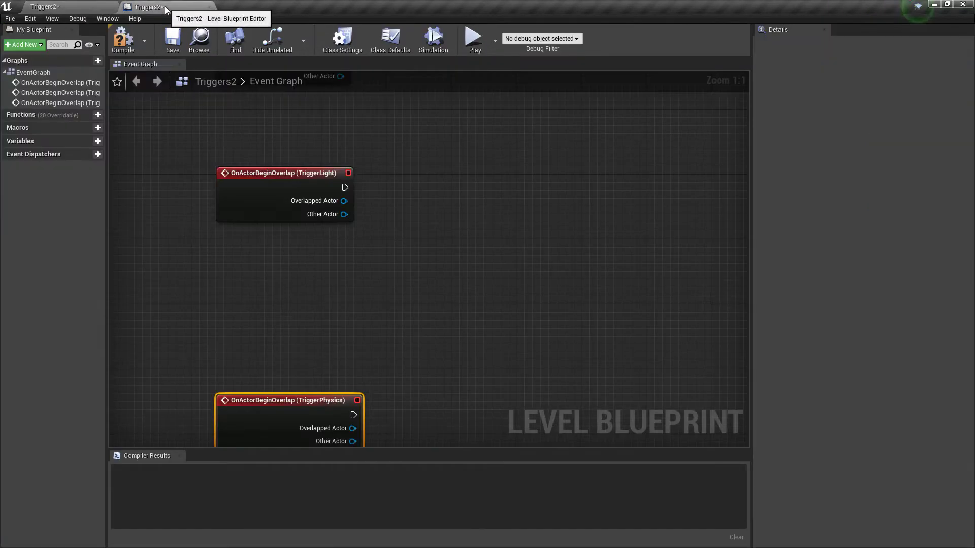
Step: Add an OnActorEndOverlap event for TriggerLight to the Event Graph
left_click(152, 7)
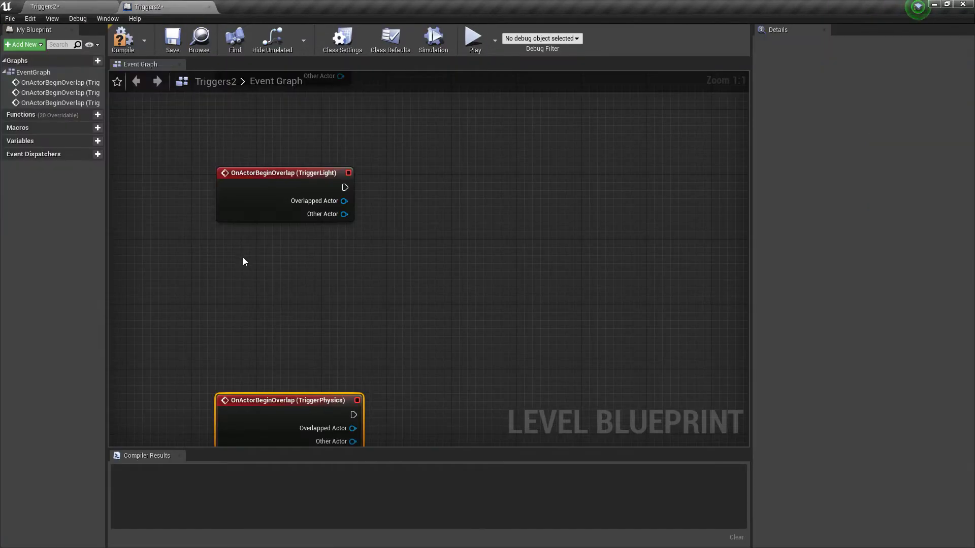
right_click(242, 256)
left_click(247, 284)
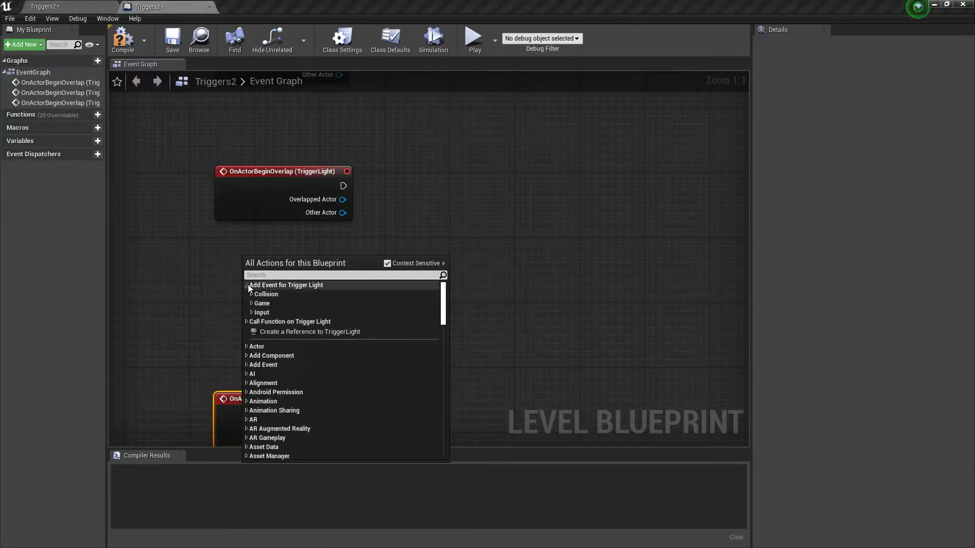
left_click(253, 294)
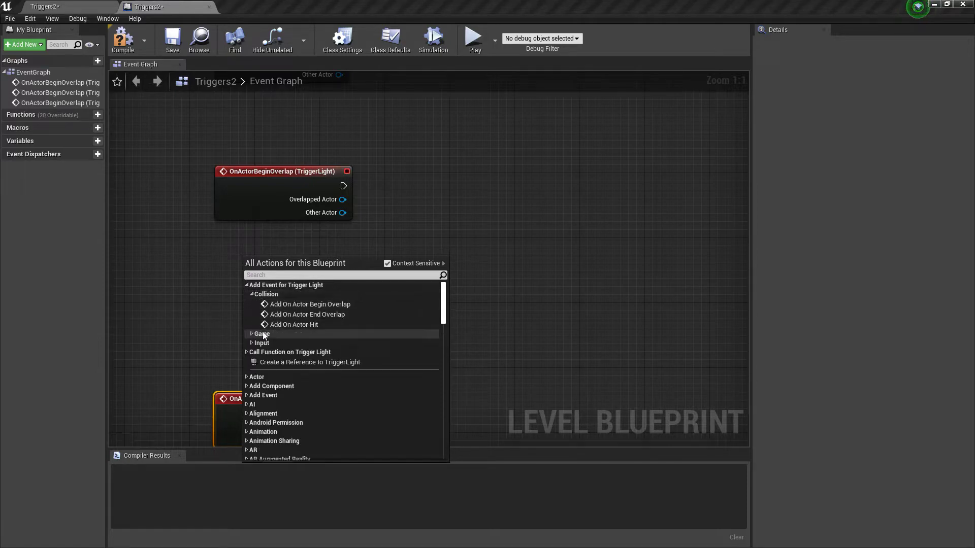
left_click(328, 315)
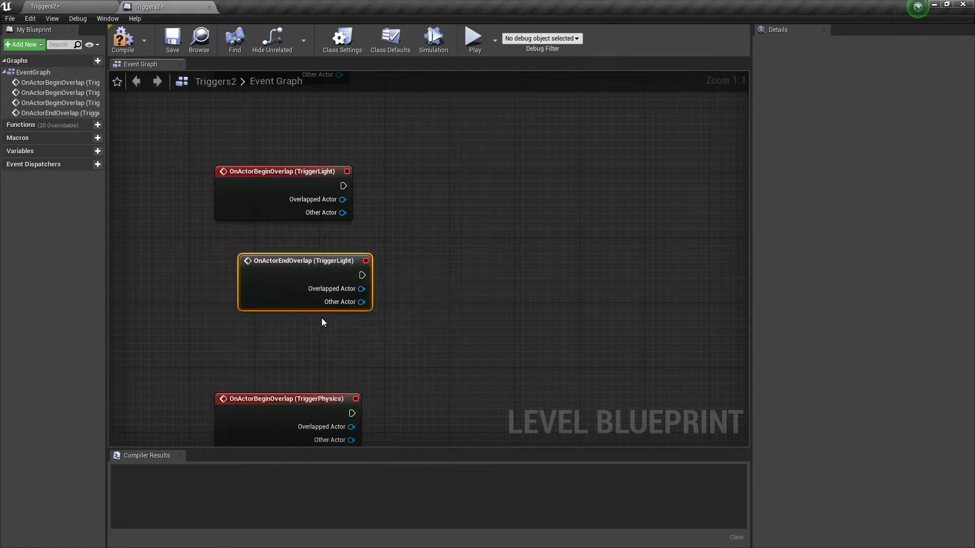
right_click_drag(390, 419, 374, 242)
right_click_drag(355, 301, 354, 313)
right_click_drag(374, 241, 372, 216)
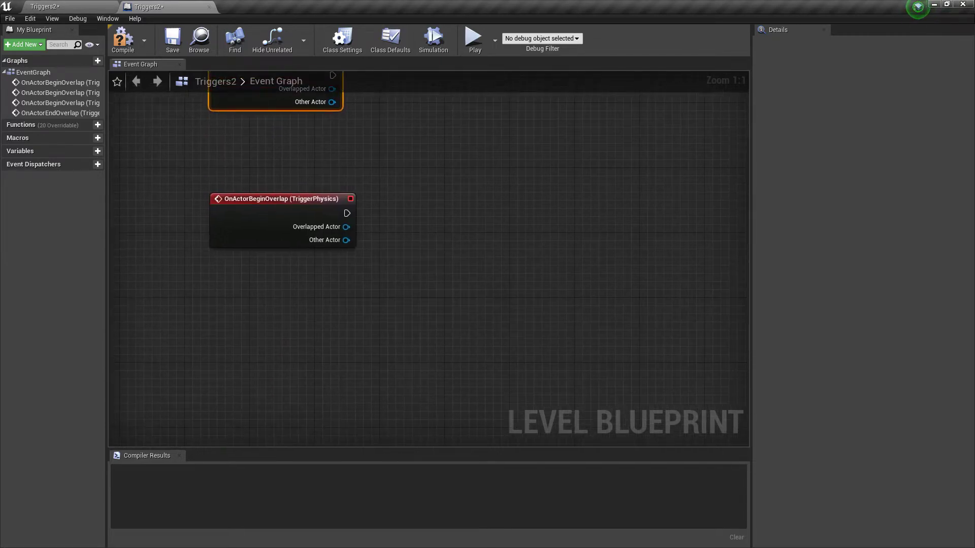
left_click(69, 10)
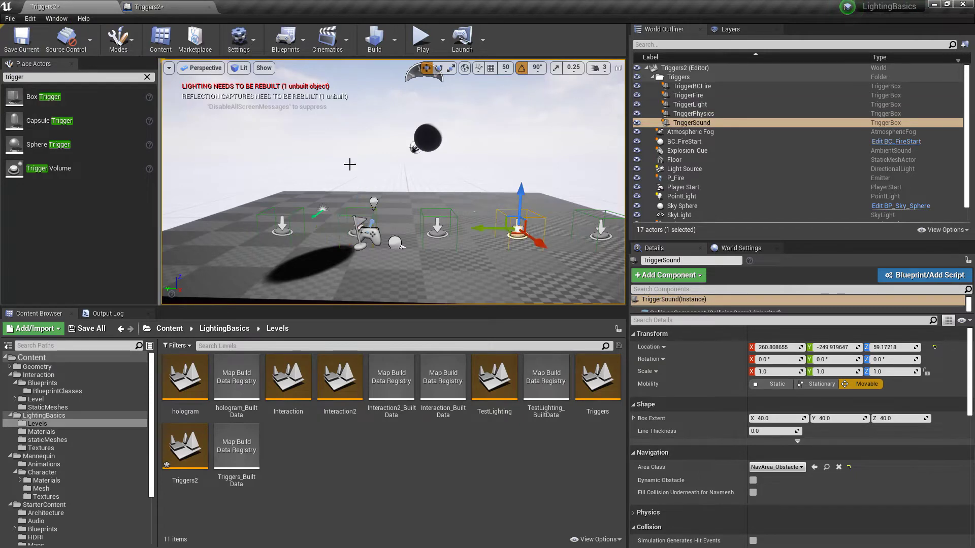
Step: Add a TriggerSound begin-overlap event under TriggerPhysics, then select TriggerBCFire in the level
left_click(180, 8)
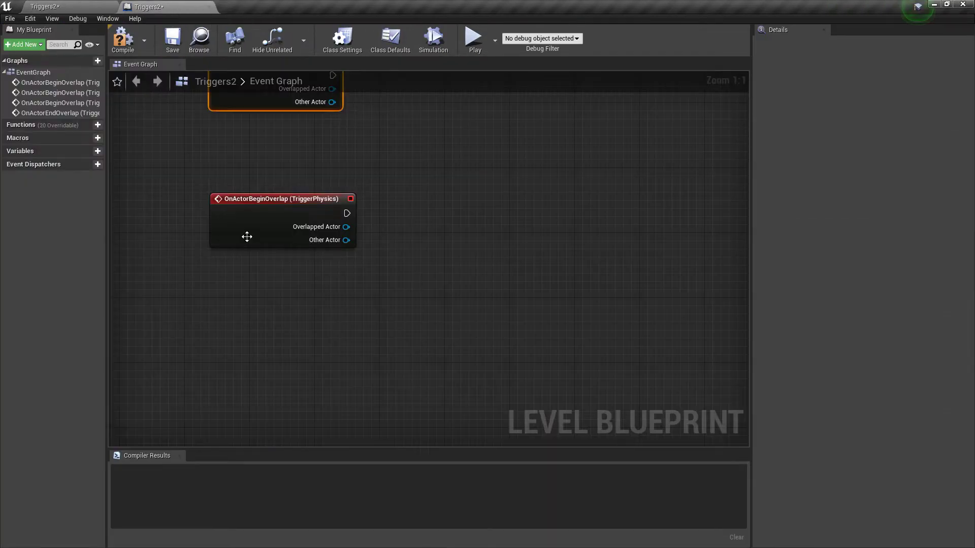
right_click(231, 317)
left_click(236, 345)
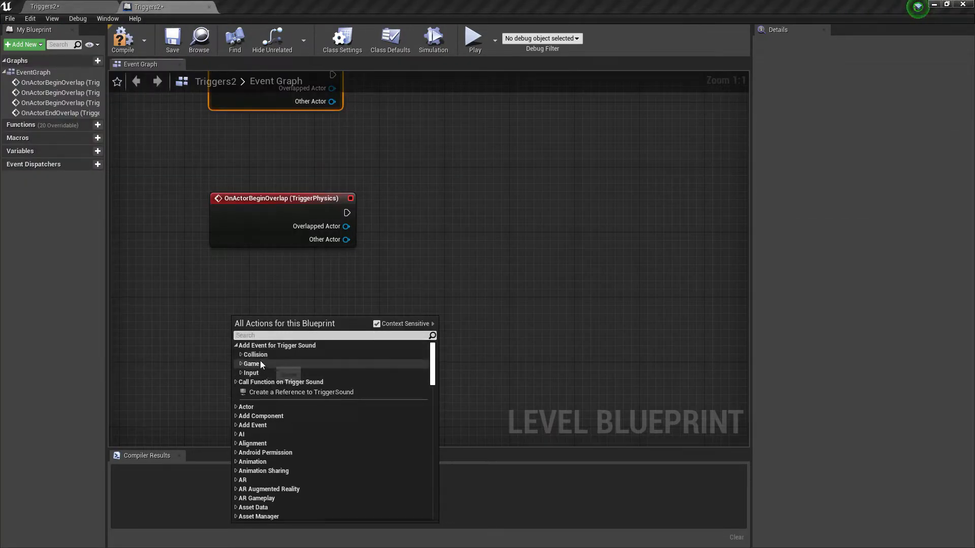
left_click(242, 354)
left_click(290, 365)
left_click_drag(304, 319, 279, 356)
right_click_drag(396, 313, 406, 211)
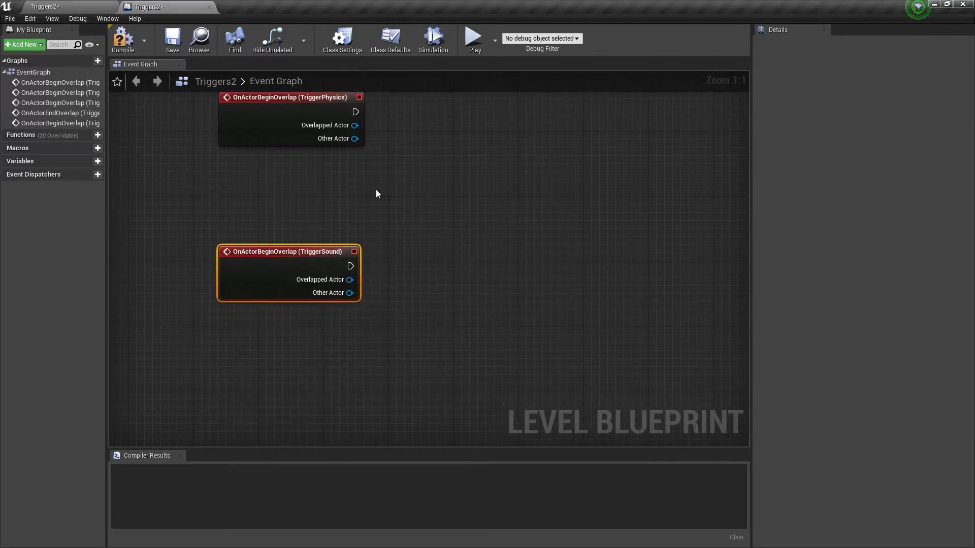
left_click(65, 2)
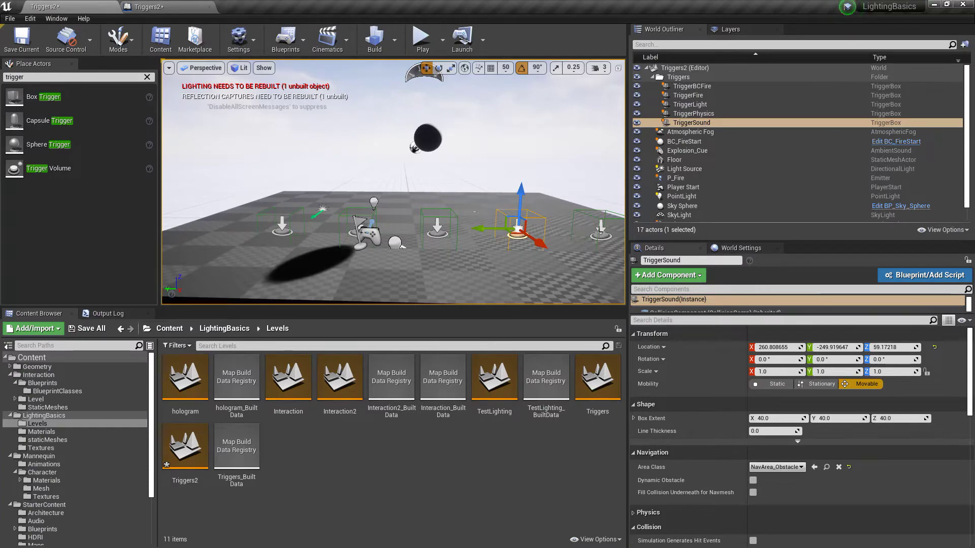
left_click(597, 237)
Step: Add a TriggerBCFire begin-overlap event below the TriggerSound event
left_click(167, 9)
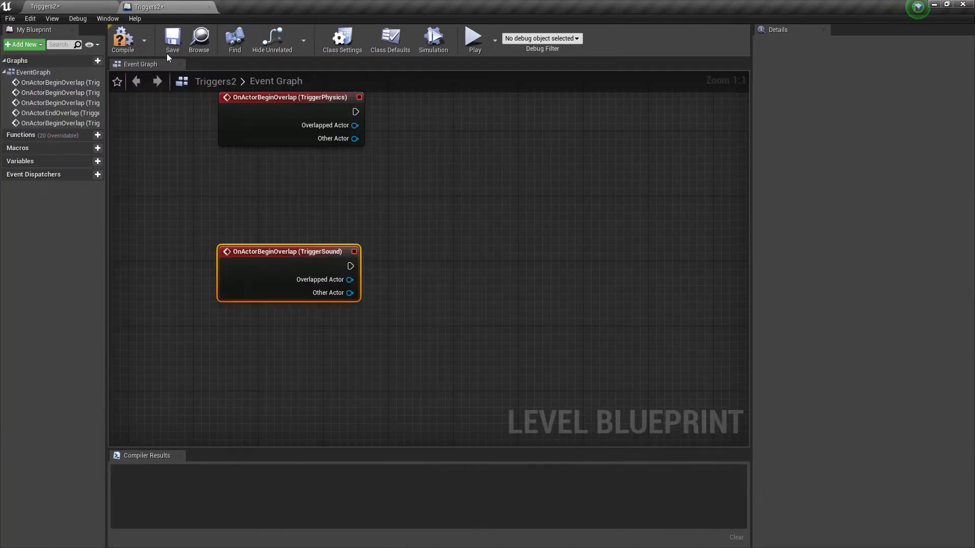
right_click(230, 366)
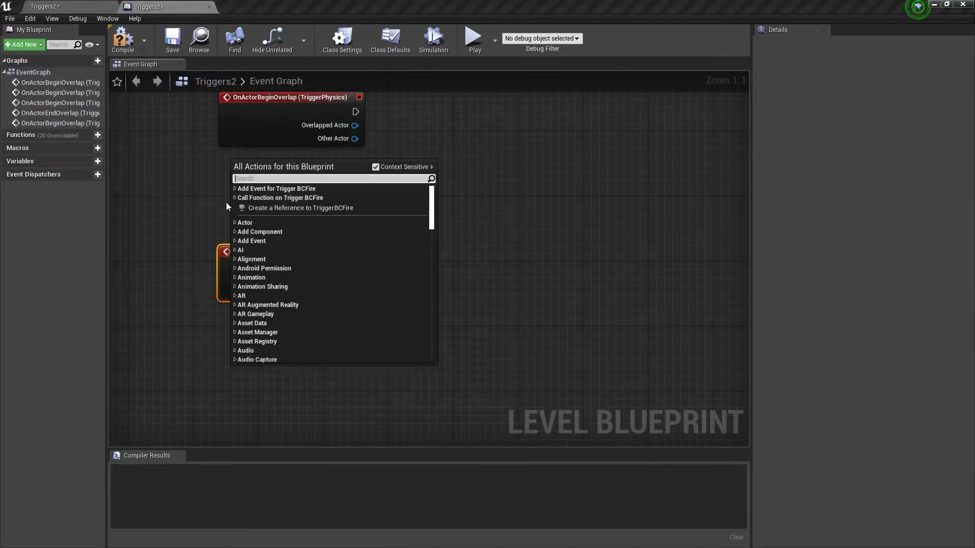
left_click(234, 188)
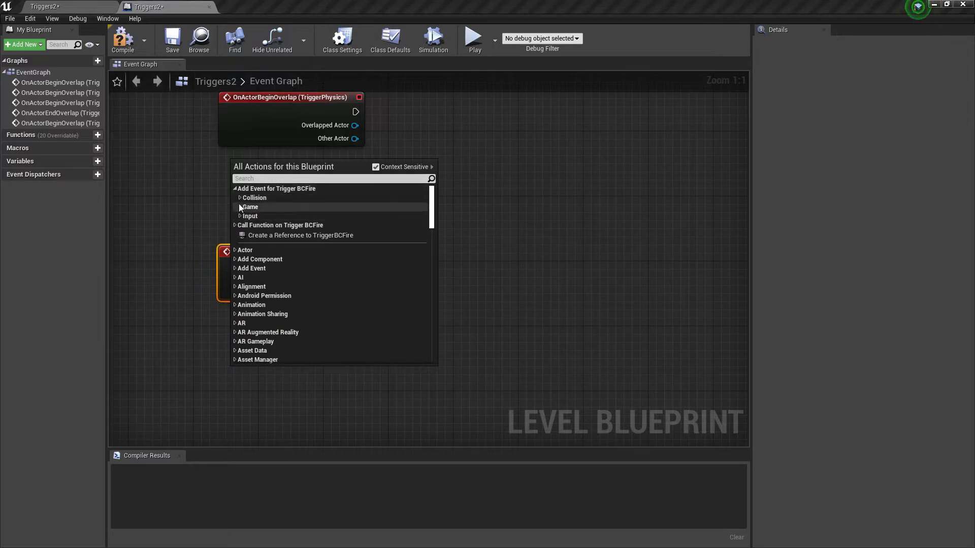
left_click(239, 198)
left_click(268, 209)
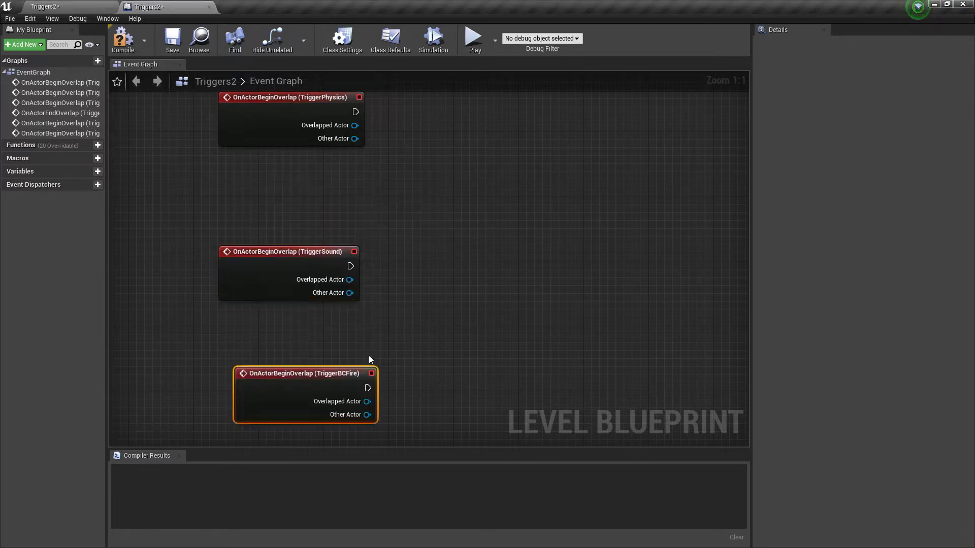
left_click_drag(321, 319, 305, 343)
Step: Survey all six overlap events and compile the Level Blueprint
left_click(450, 328)
right_click_drag(434, 244, 421, 421)
scroll(435, 318, "down", 3)
right_click_drag(418, 305, 394, 401)
right_click_drag(407, 282, 403, 314)
scroll(373, 264, "up", 2)
right_click_drag(347, 249, 404, 269)
scroll(407, 253, "up", 1)
left_click(123, 38)
Step: Select the P_Fire emitter in the level, then recentre the TriggerFire event in the graph
left_click(74, 7)
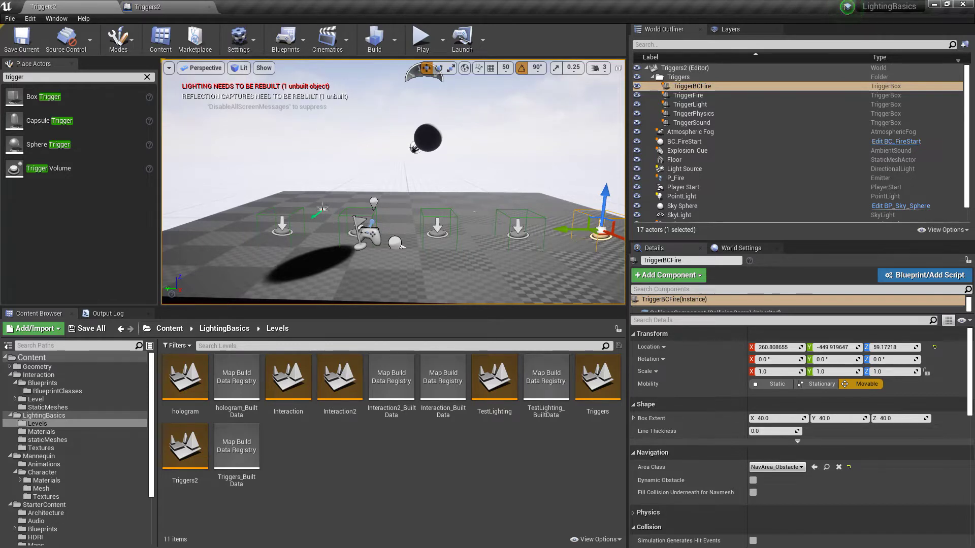
left_click(321, 208)
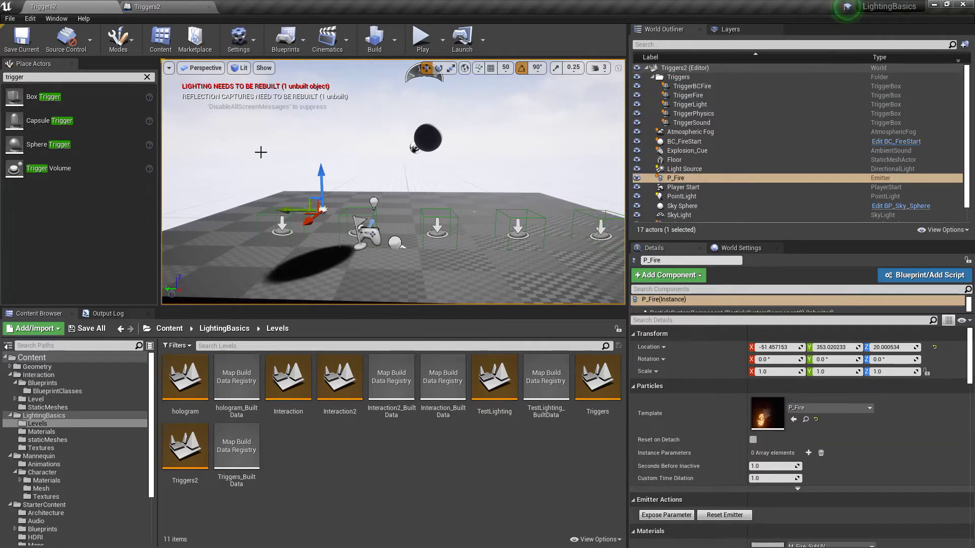
left_click(163, 8)
right_click_drag(463, 282, 471, 313)
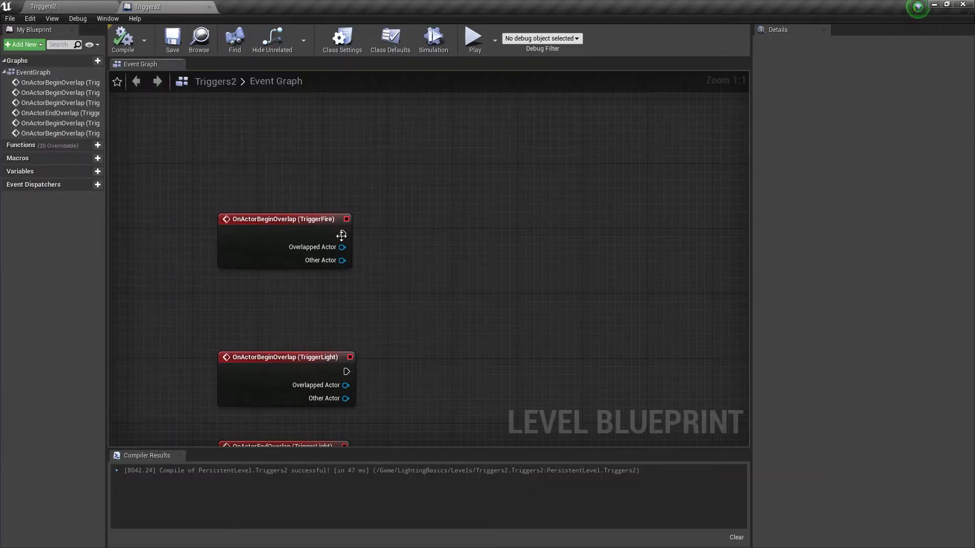
Step: Create a P_Fire reference node and position it just below the TriggerFire overlap event
right_click_drag(420, 270, 396, 245)
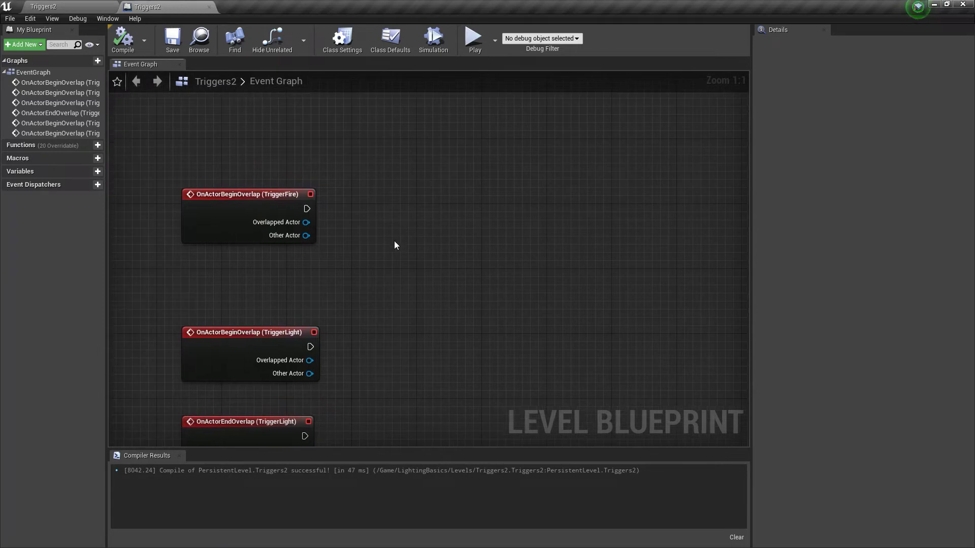
right_click(362, 211)
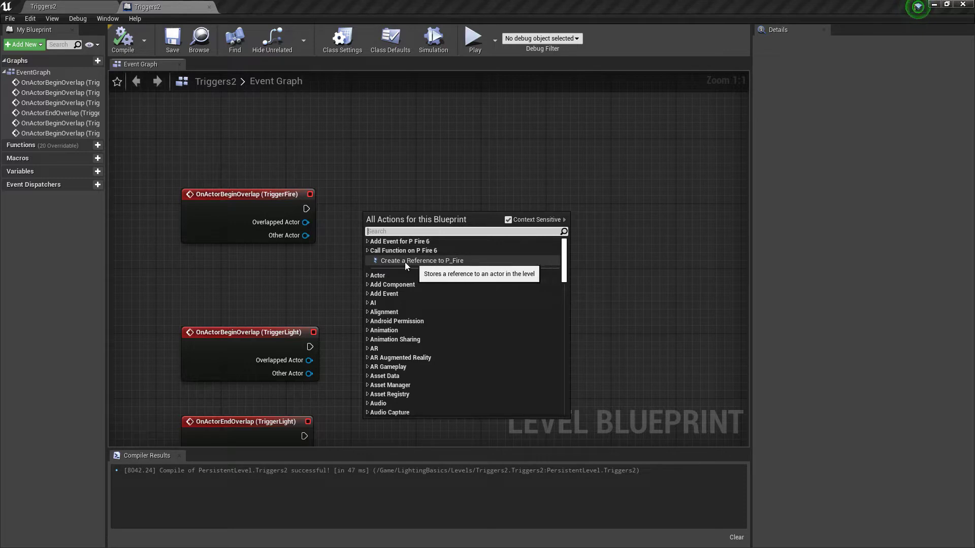
left_click(458, 260)
left_click_drag(416, 222, 284, 261)
right_click_drag(430, 302, 442, 304)
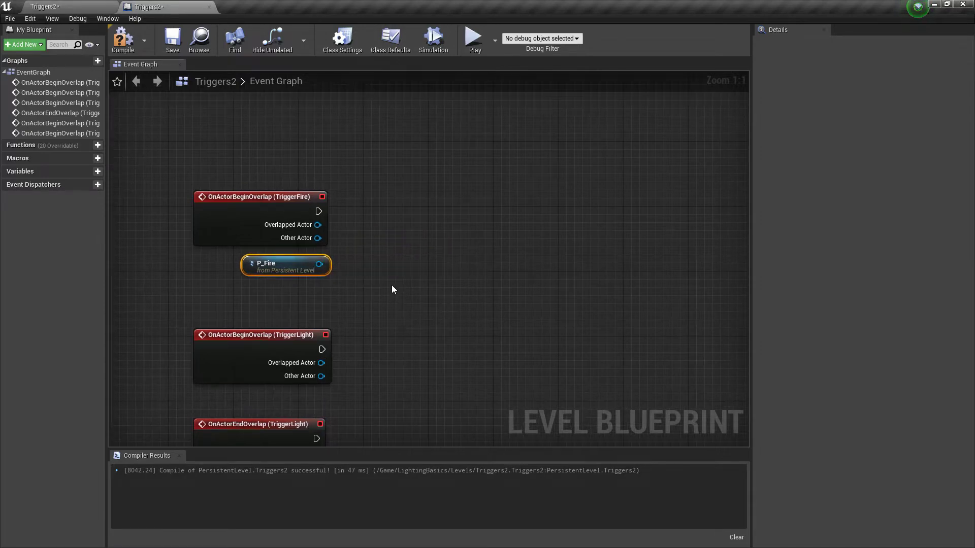
left_click_drag(319, 264, 424, 231)
Step: Add an Activate (ParticleSystemComponent) node for P_Fire, wire TriggerFire's exec to it, and compile
type("activate")
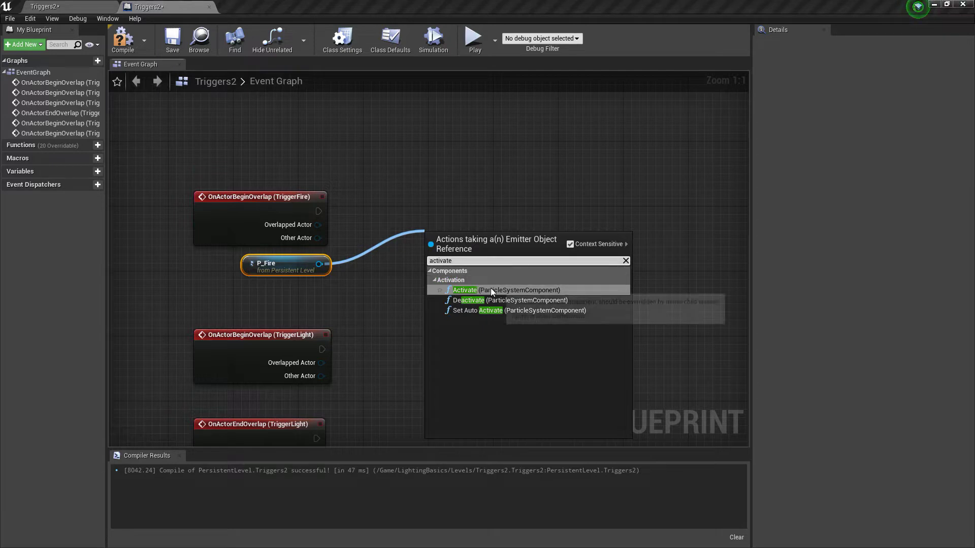
left_click(538, 289)
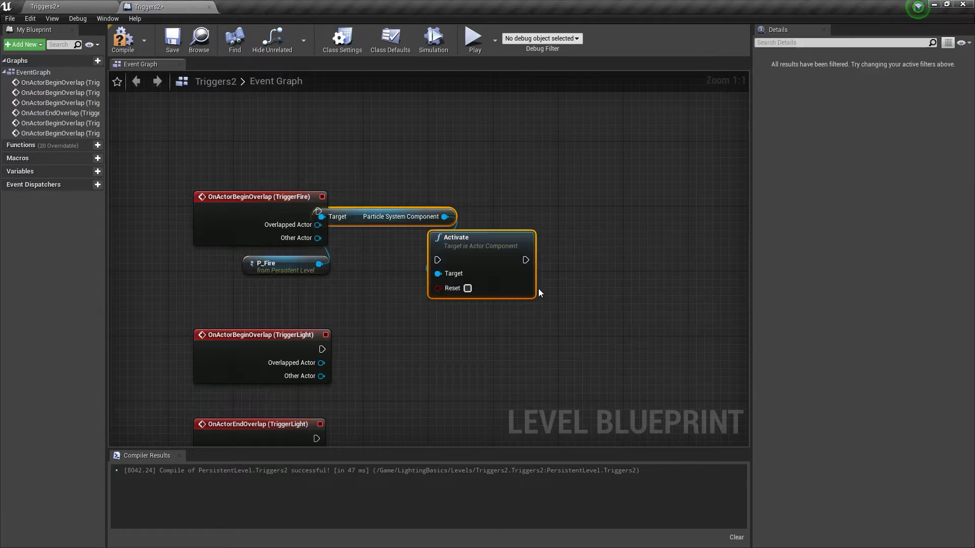
left_click_drag(472, 261, 538, 237)
left_click(424, 192)
left_click_drag(424, 192, 382, 267)
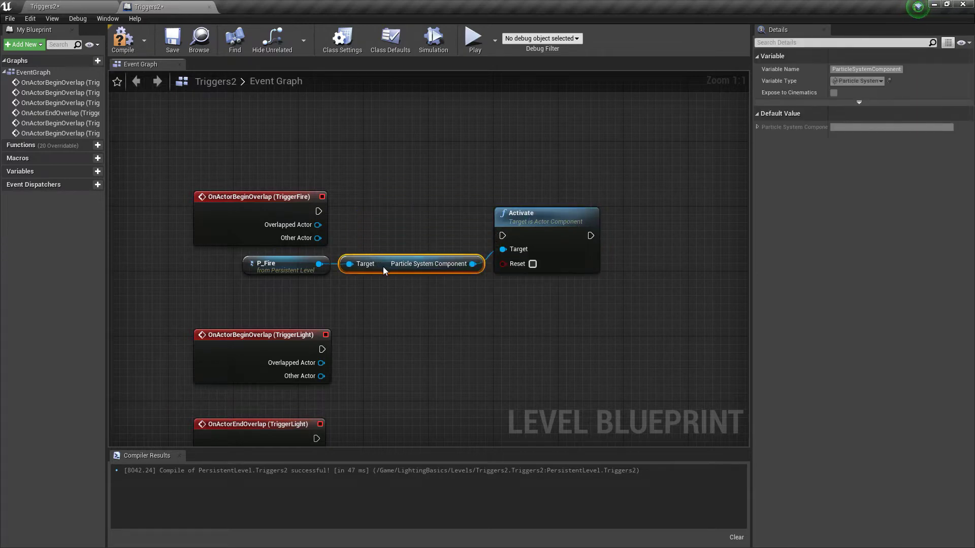
left_click_drag(517, 234, 517, 210)
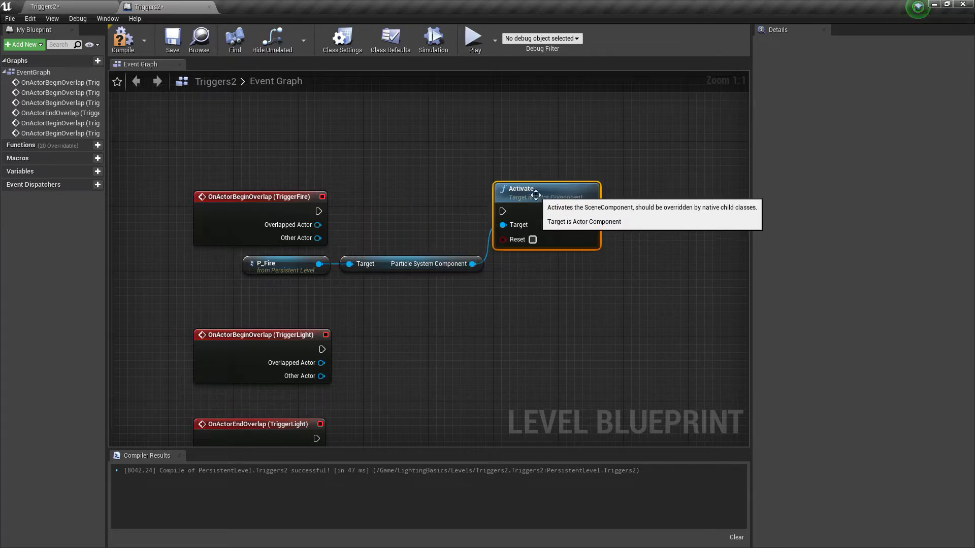
left_click_drag(318, 212, 502, 211)
right_click_drag(527, 302, 535, 284)
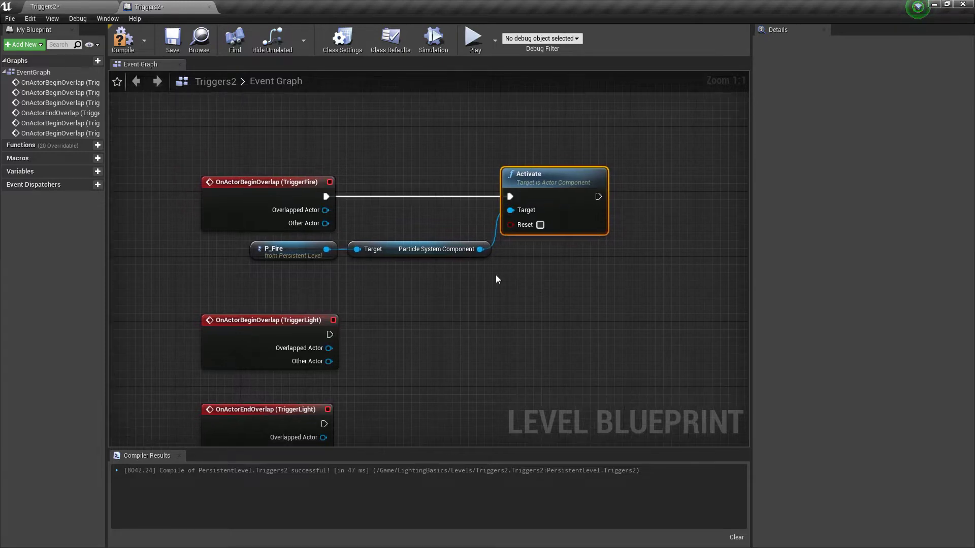
left_click(127, 44)
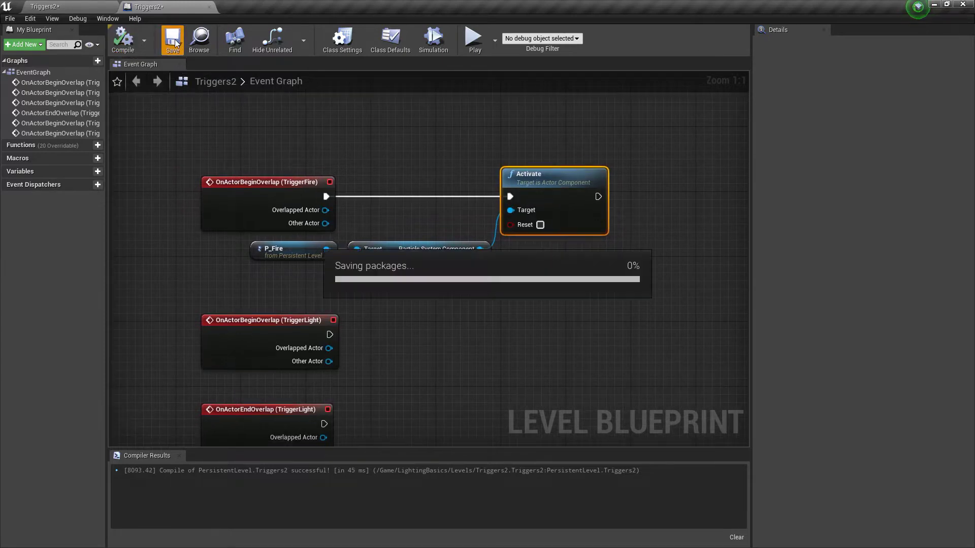
left_click(78, 5)
left_click(424, 38)
left_click(340, 228)
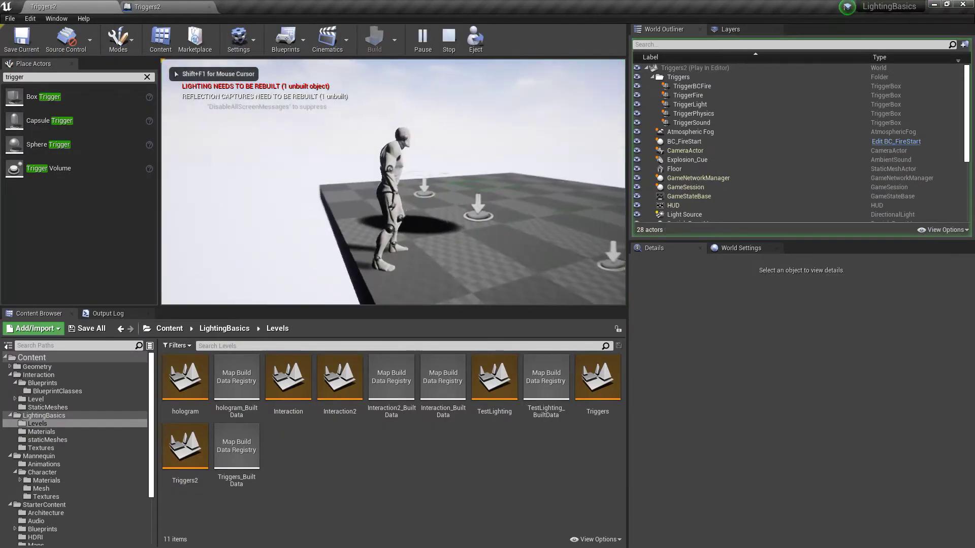
key("w")
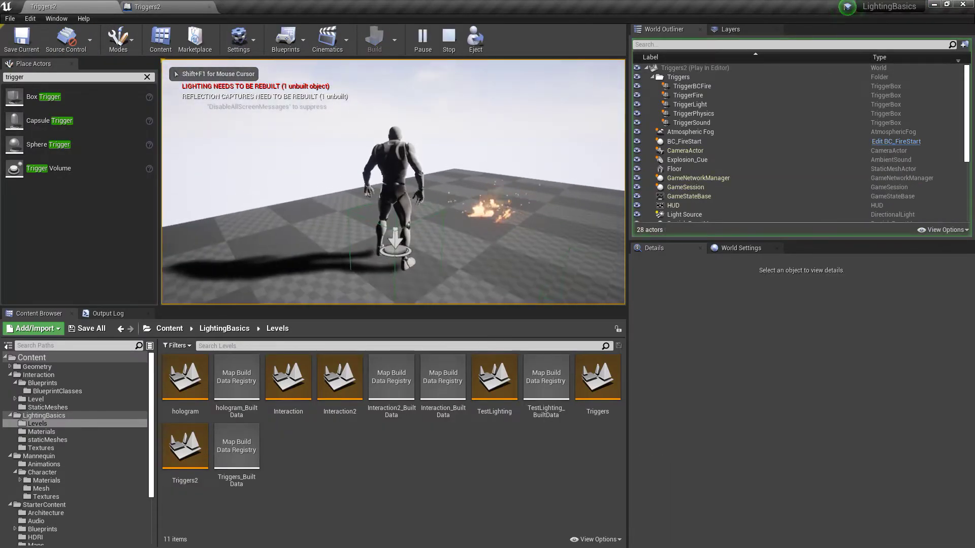
key("Escape")
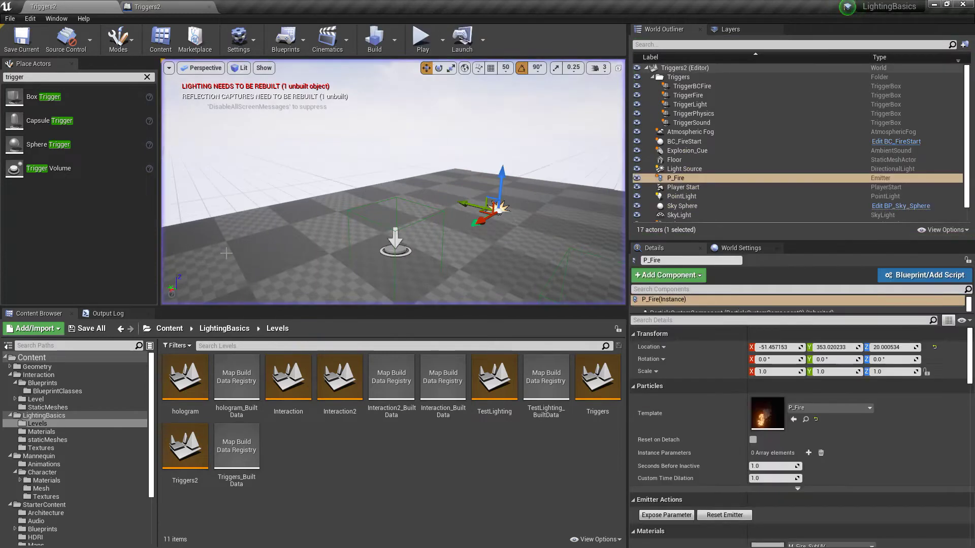
left_click(163, 8)
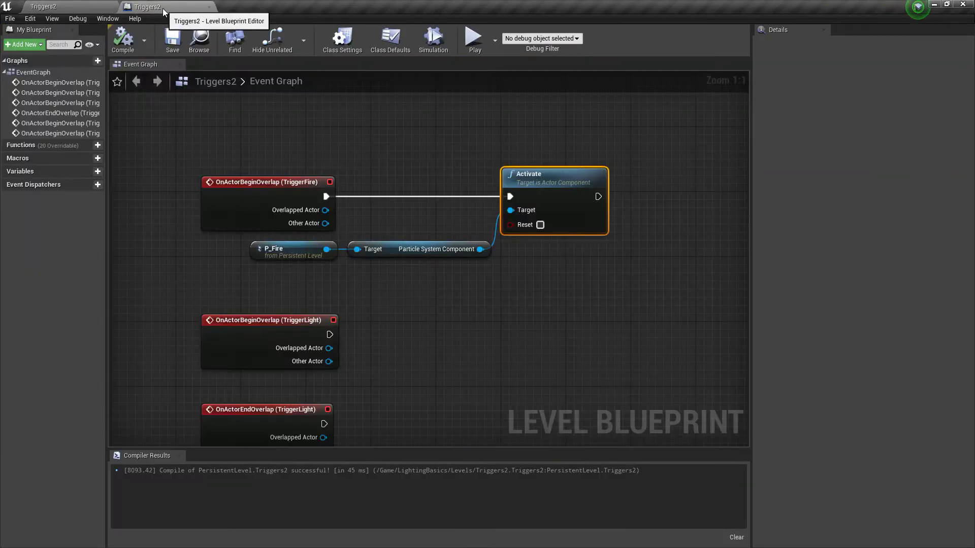
right_click_drag(425, 319, 407, 278)
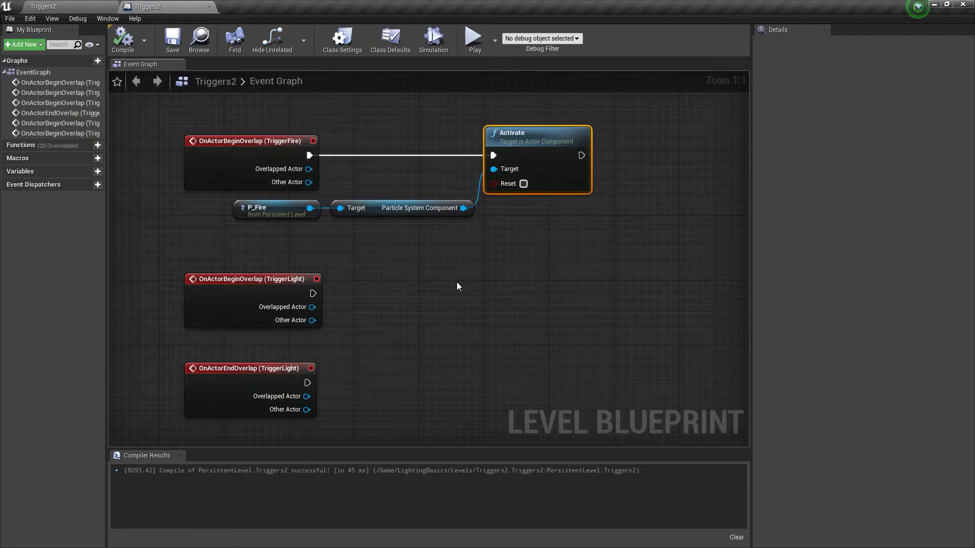